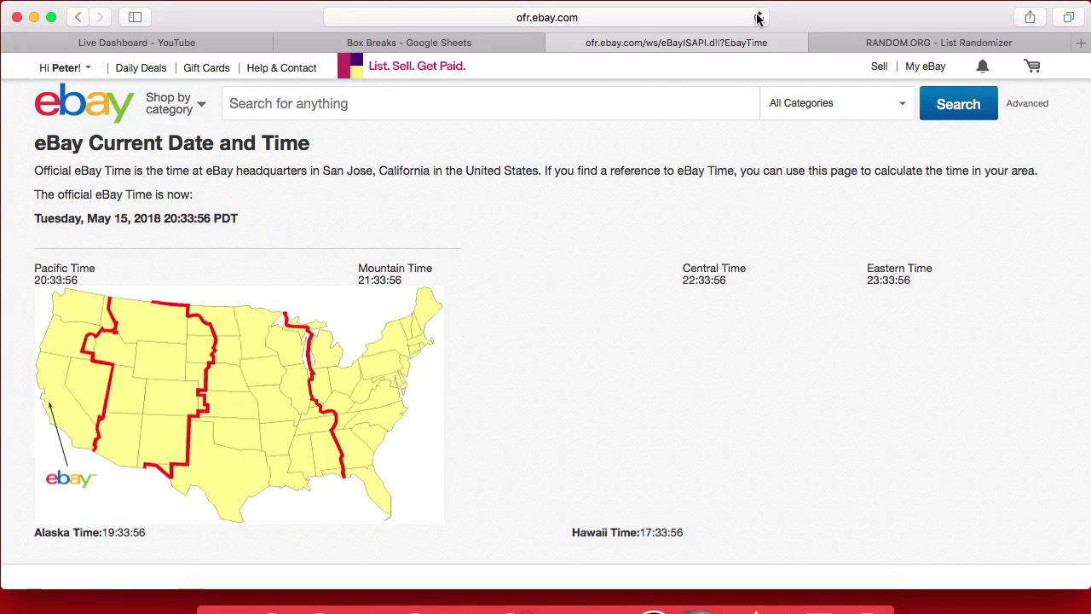
Step: Reload the eBay official time page so it shows the current time, 20:42:46 PDT
left_click(759, 18)
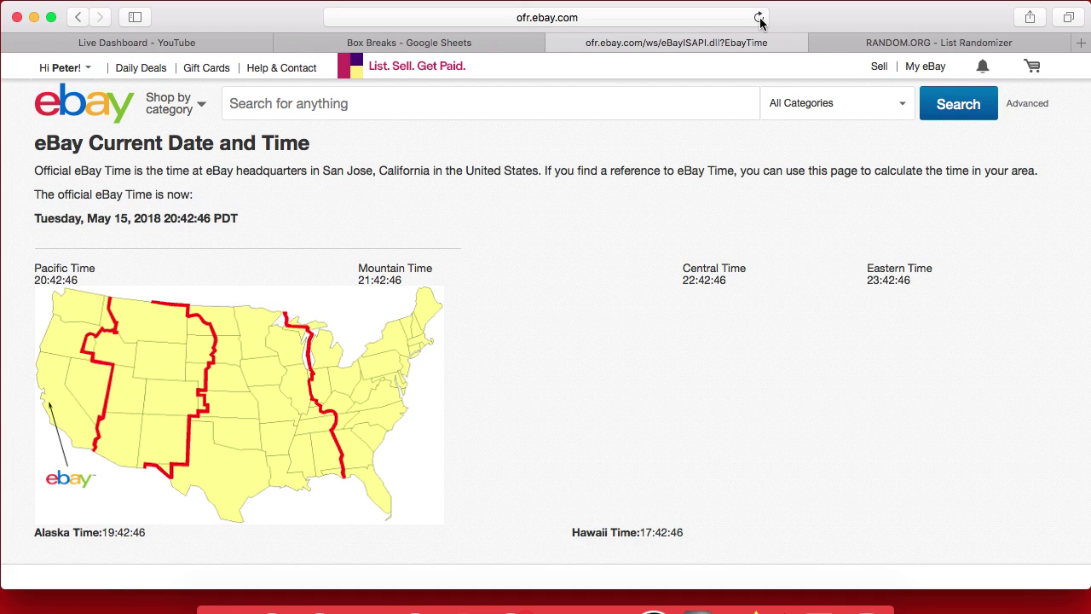
left_click(465, 43)
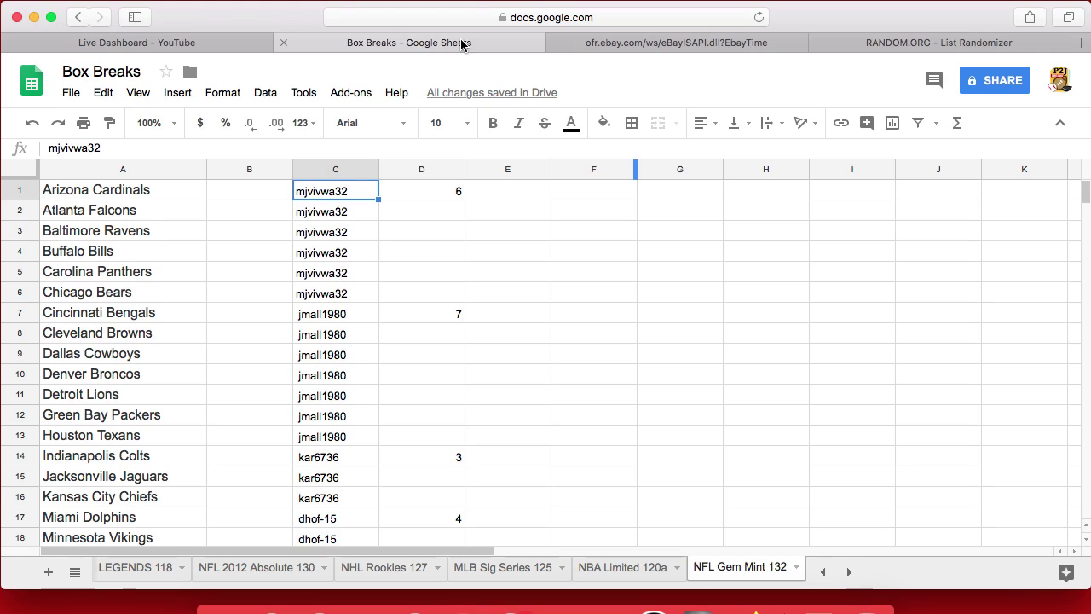
left_click(330, 274)
left_click(323, 191)
scroll(321, 294, "down", 3)
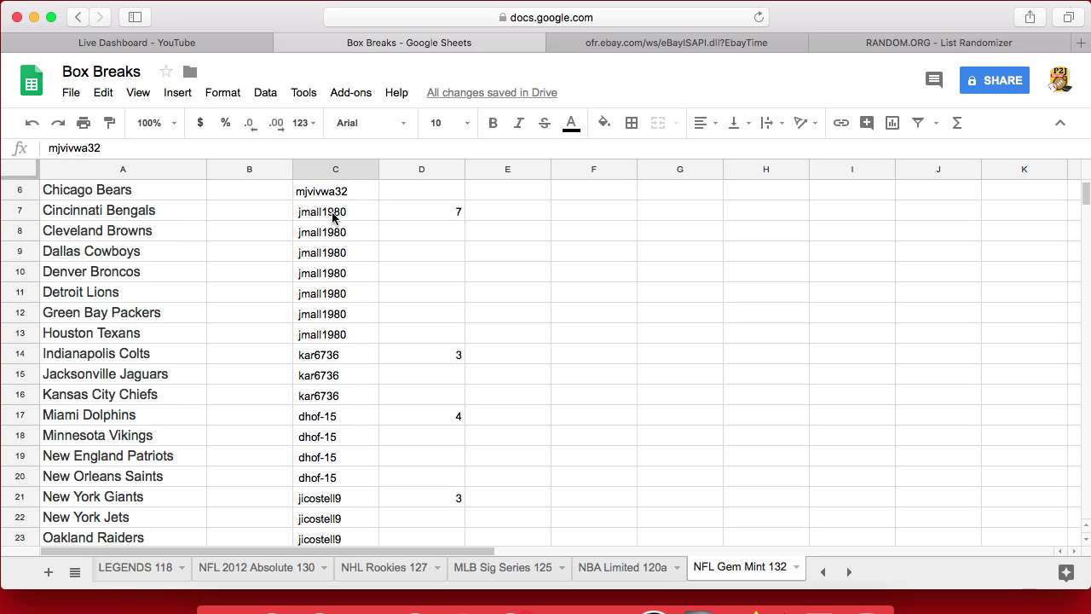
left_click(334, 215)
scroll(334, 273, "down", 3)
left_click(333, 277)
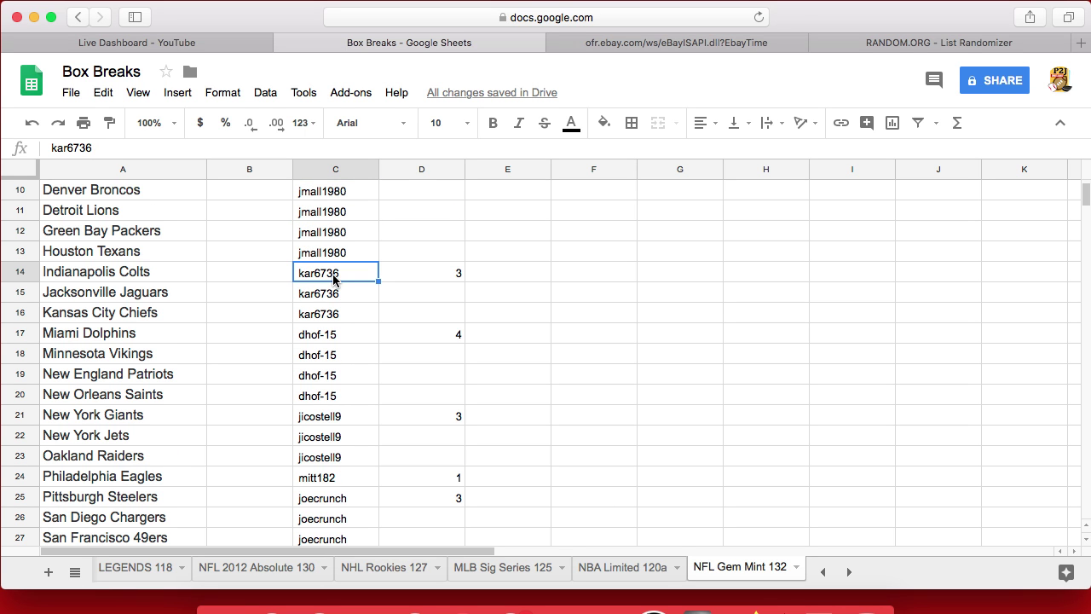
left_click(334, 333)
scroll(346, 353, "down", 2)
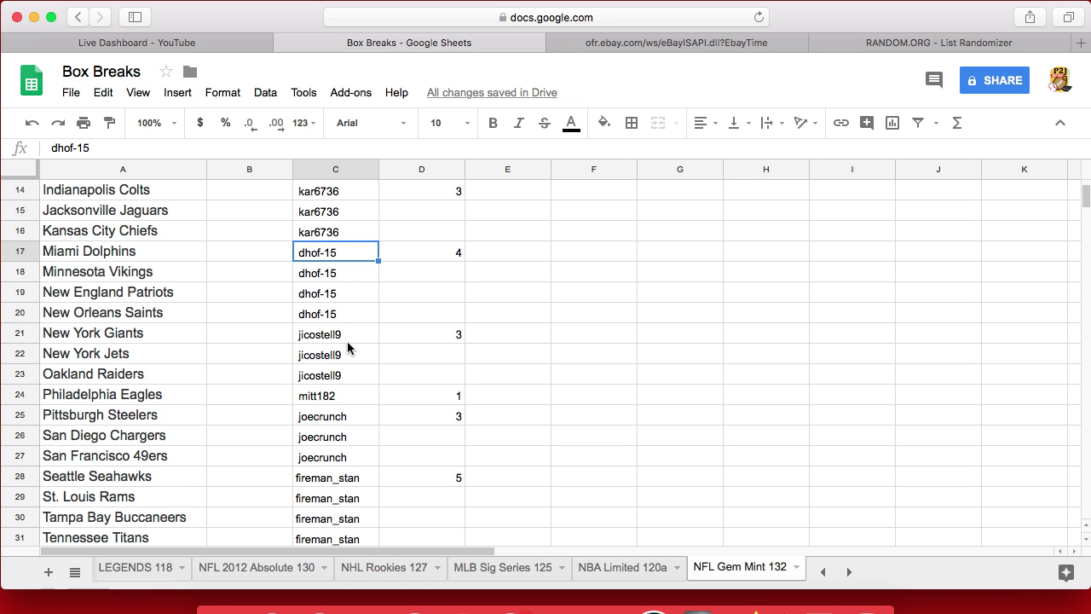
left_click(348, 337)
scroll(347, 335, "down", 2)
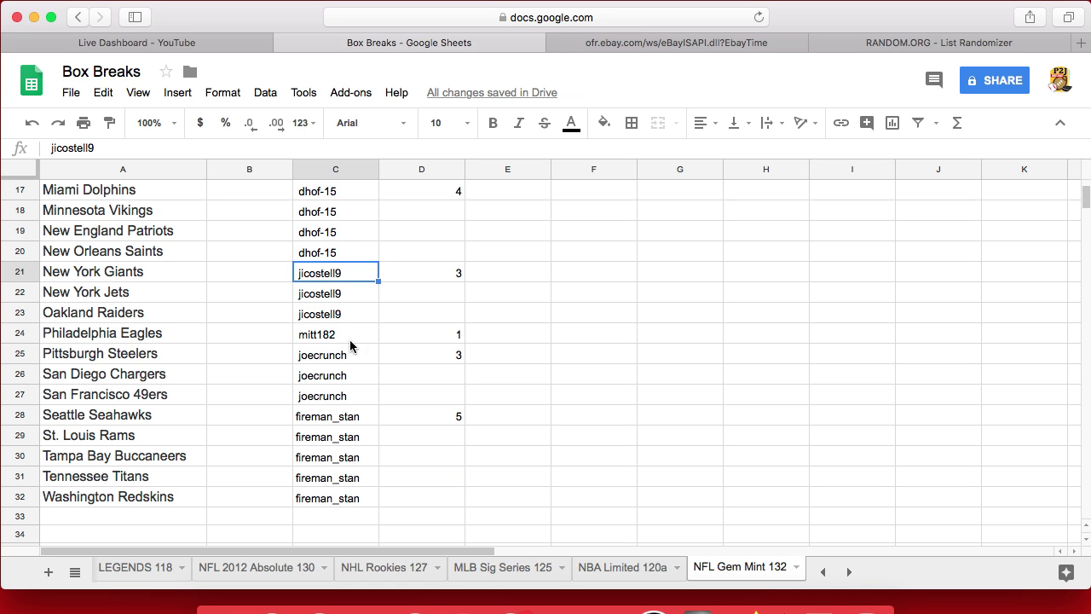
left_click(349, 335)
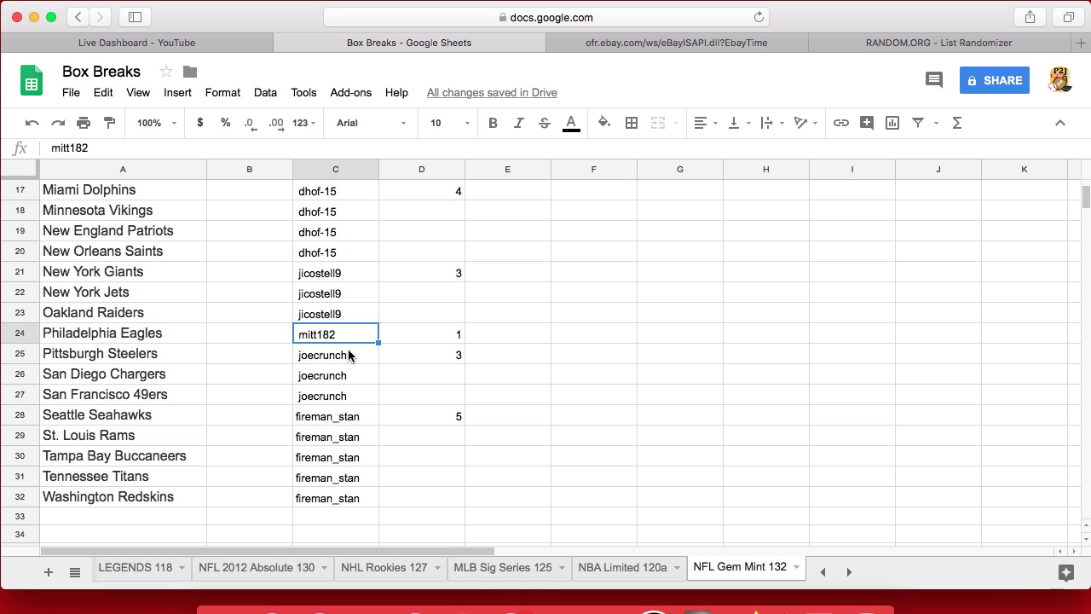
left_click(349, 354)
left_click(345, 417)
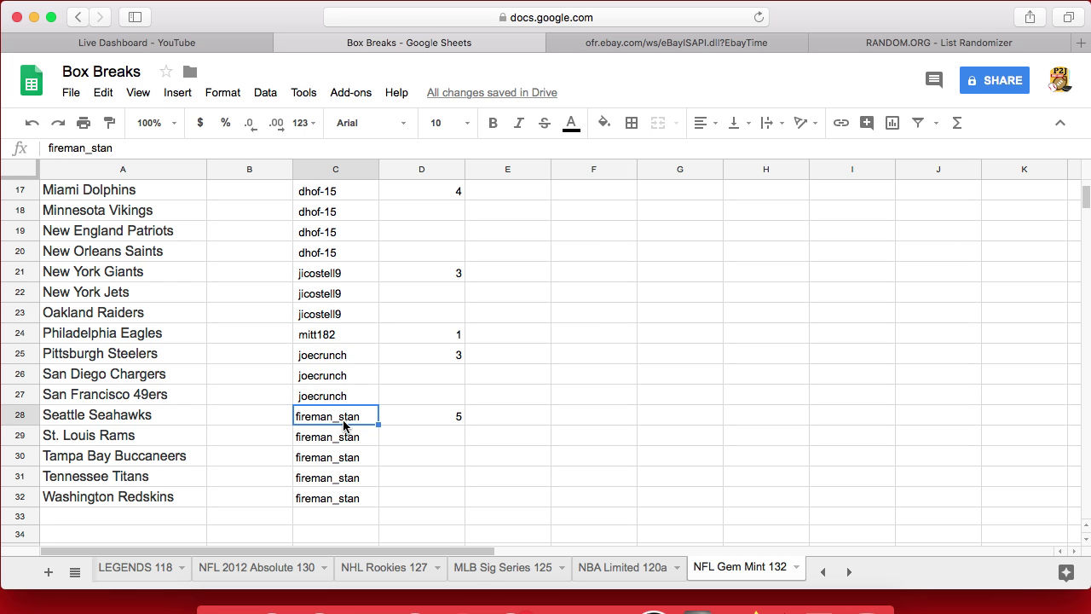
left_click(345, 457)
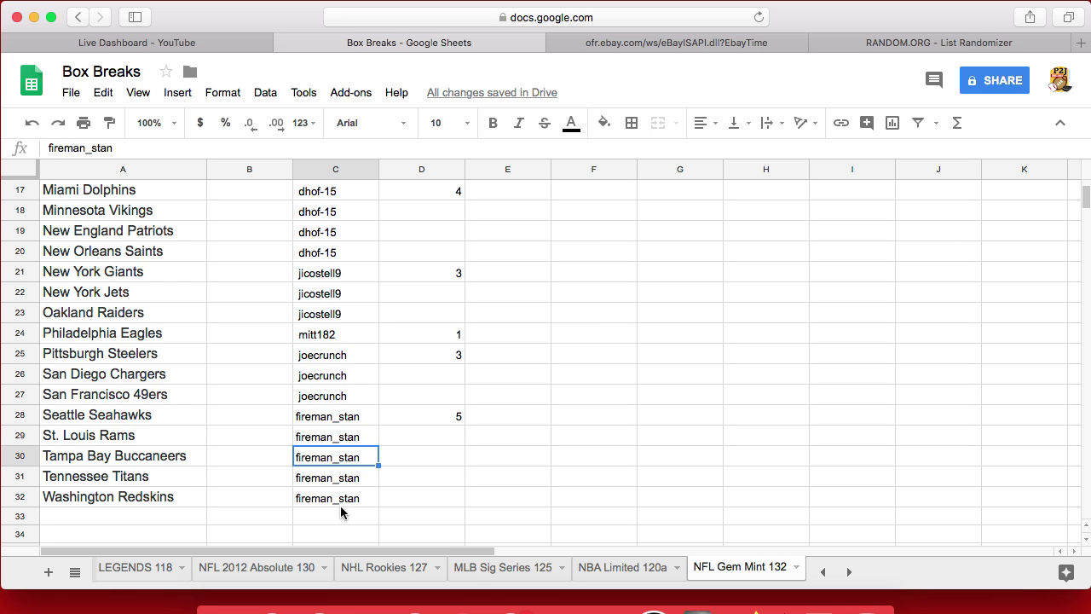
scroll(341, 506, "up", 5)
scroll(341, 507, "up", 3)
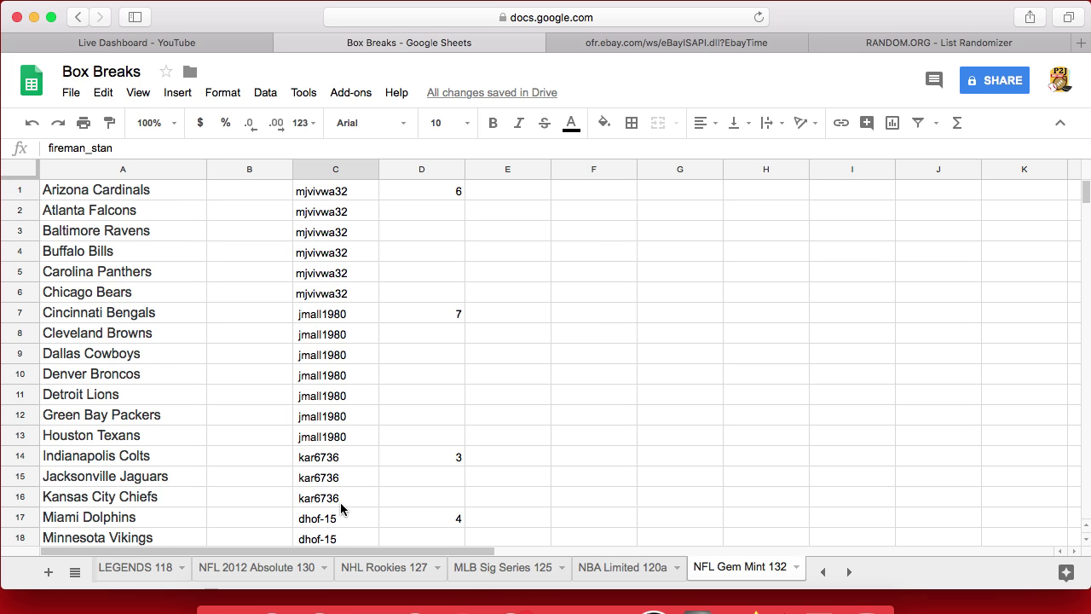
left_click(328, 171)
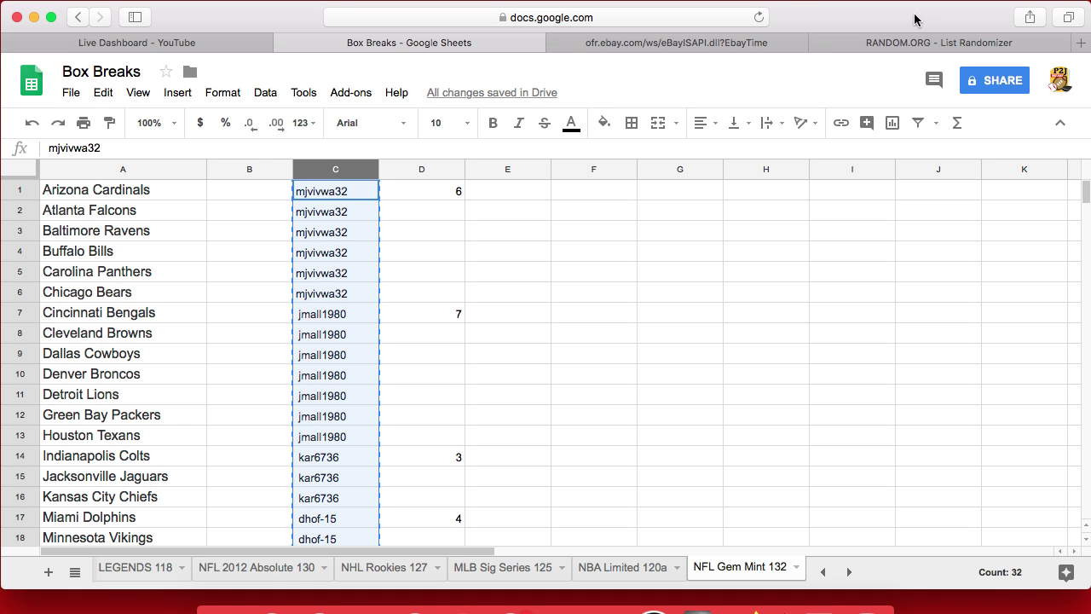
left_click(899, 44)
Step: Paste the 32 copied usernames into the RANDOM.ORG List Randomizer list box
left_click(347, 424)
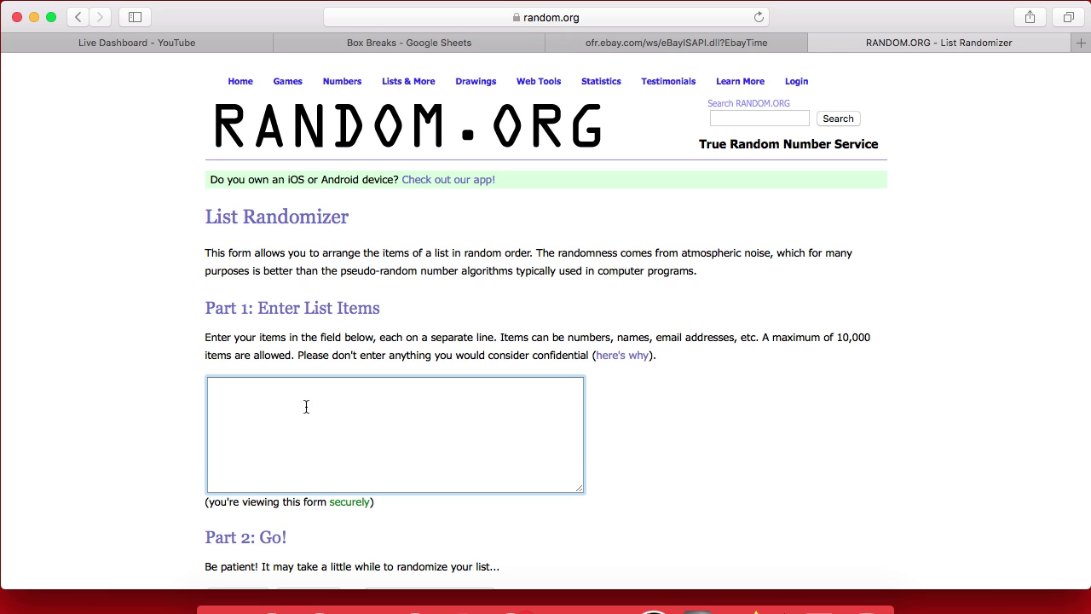
key("super+v")
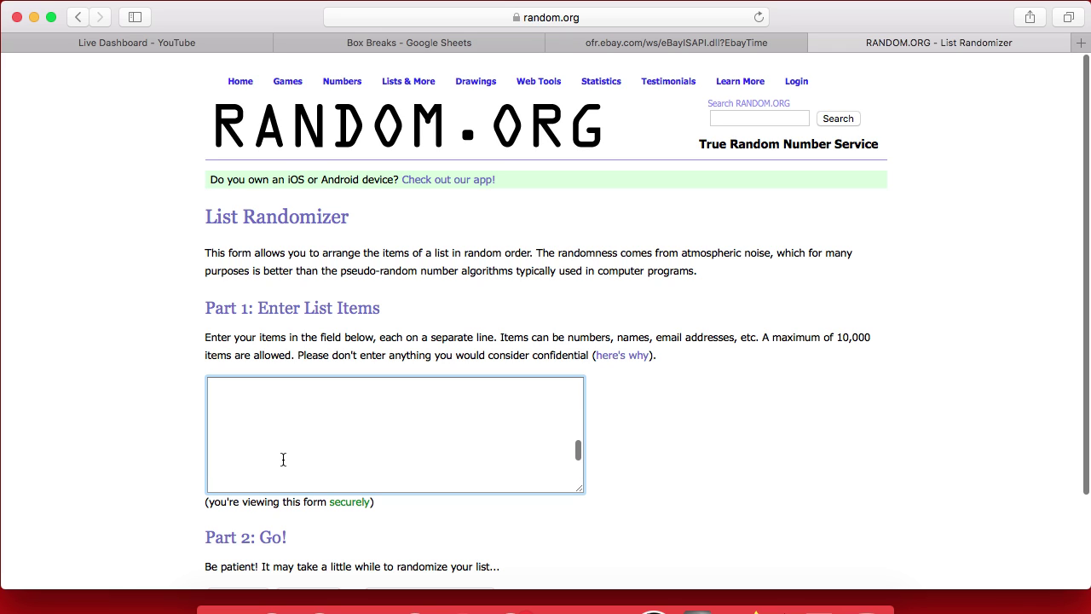
scroll(283, 460, "up", 5)
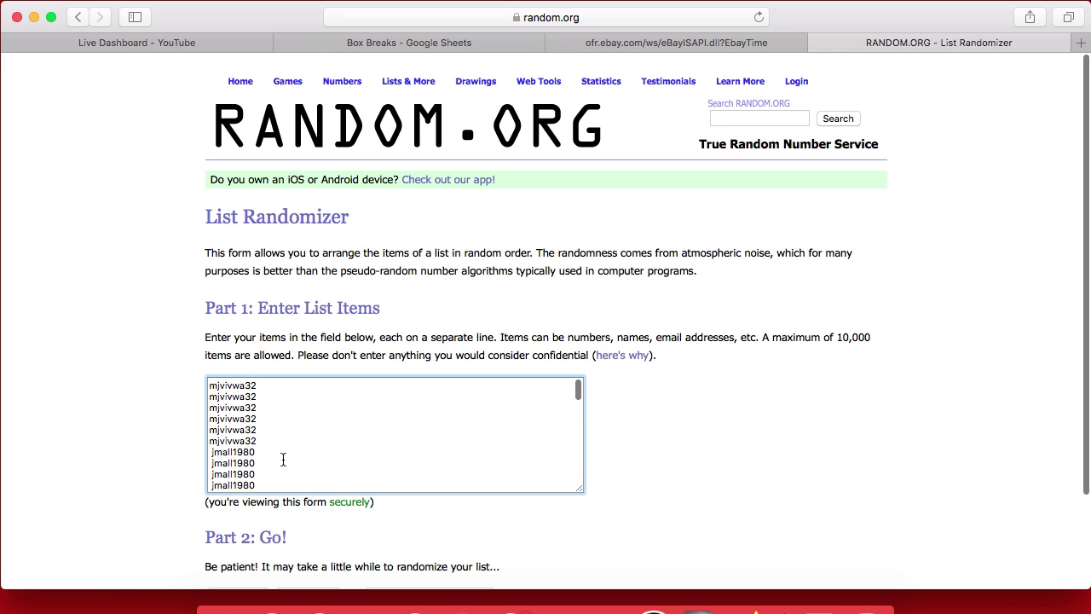
scroll(281, 440, "down", 10)
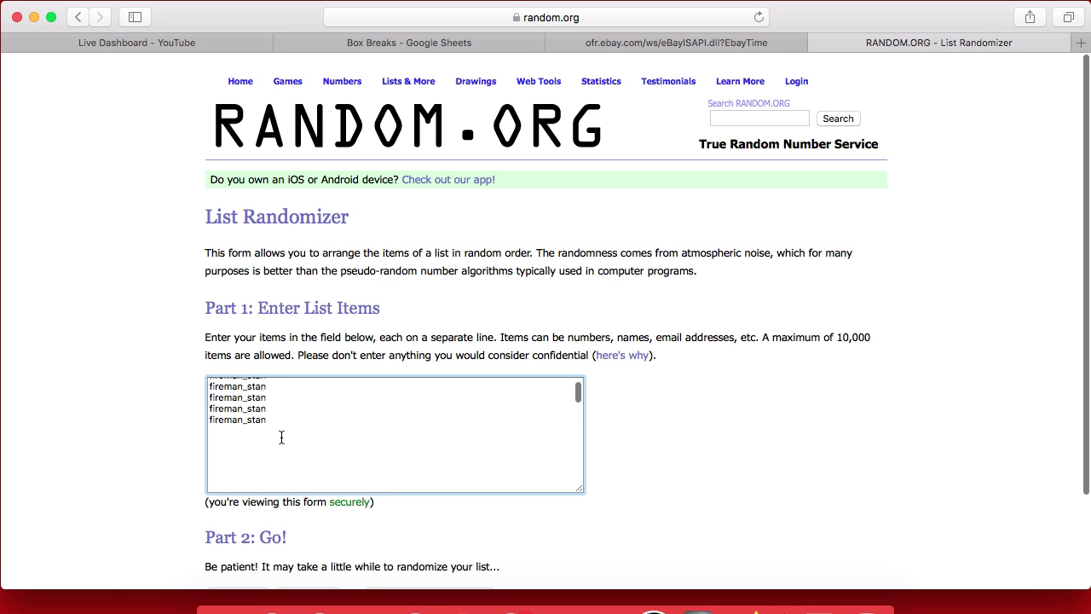
scroll(157, 380, "down", 1)
scroll(157, 380, "down", 2)
Step: Randomize the username list repeatedly, then select the final shuffled order
left_click(232, 482)
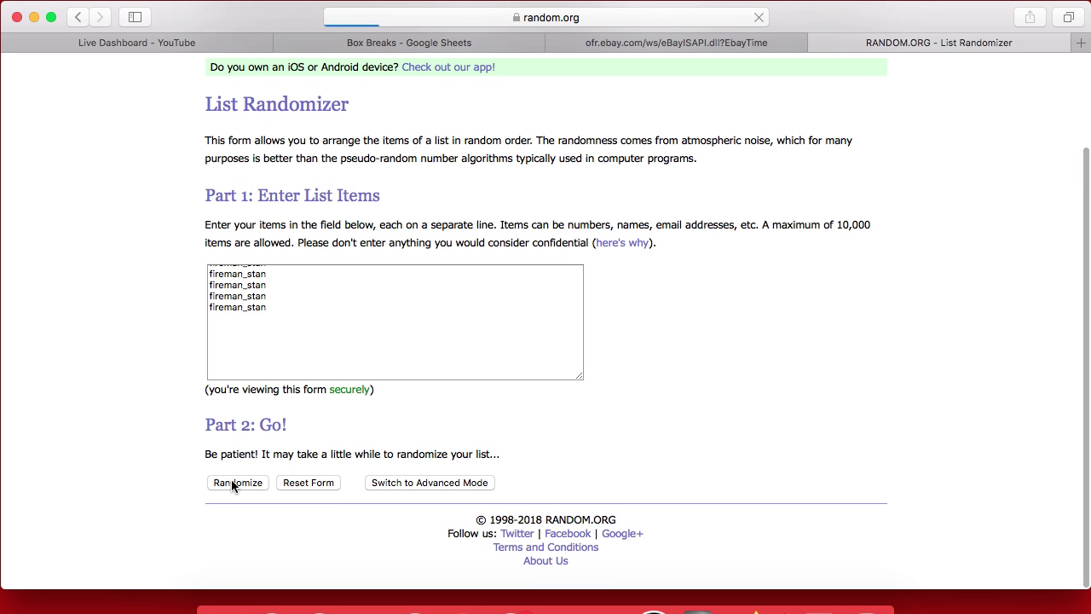
scroll(239, 482, "down", 10)
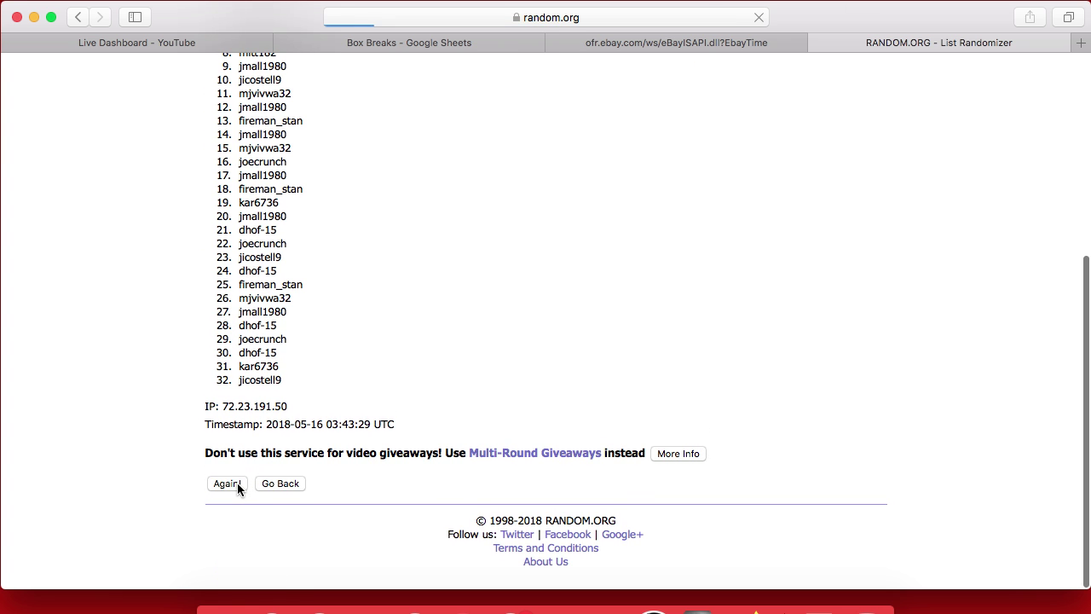
left_click(232, 482)
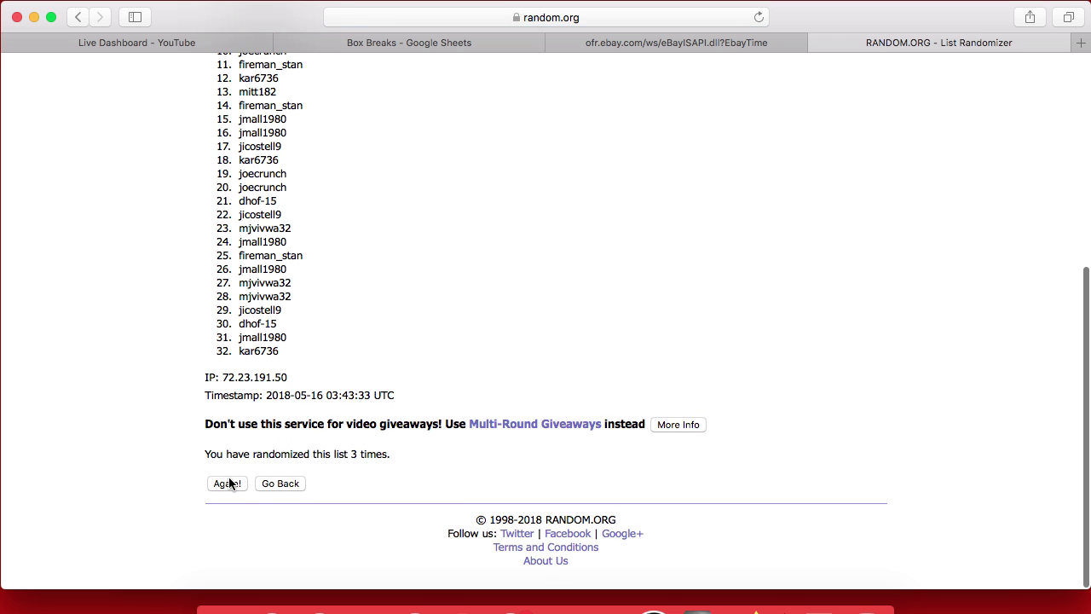
left_click(230, 484)
scroll(207, 275, "down", 10)
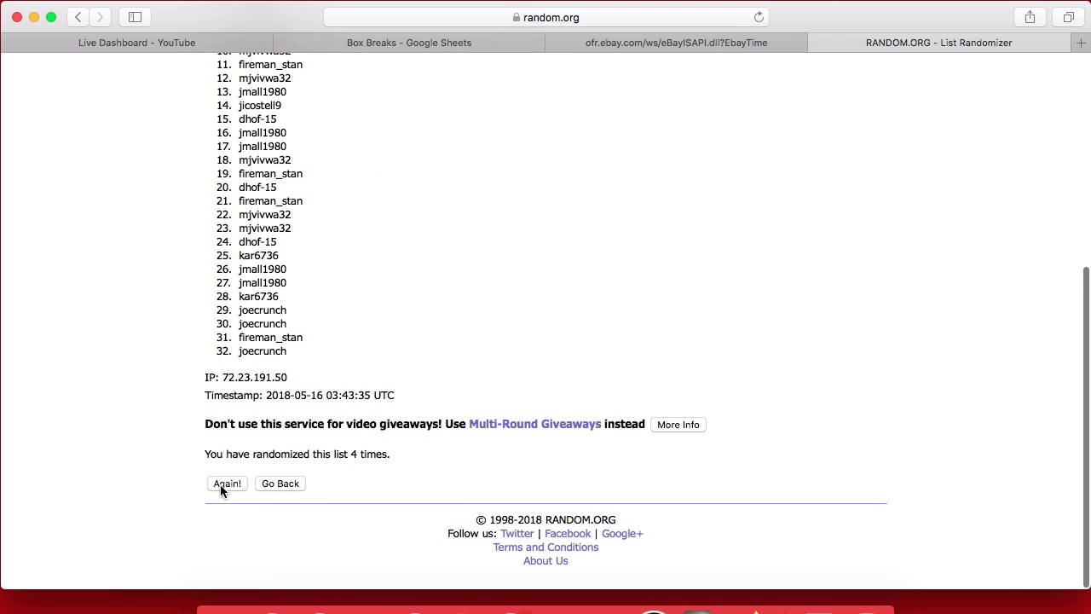
left_click(220, 484)
scroll(230, 494, "down", 10)
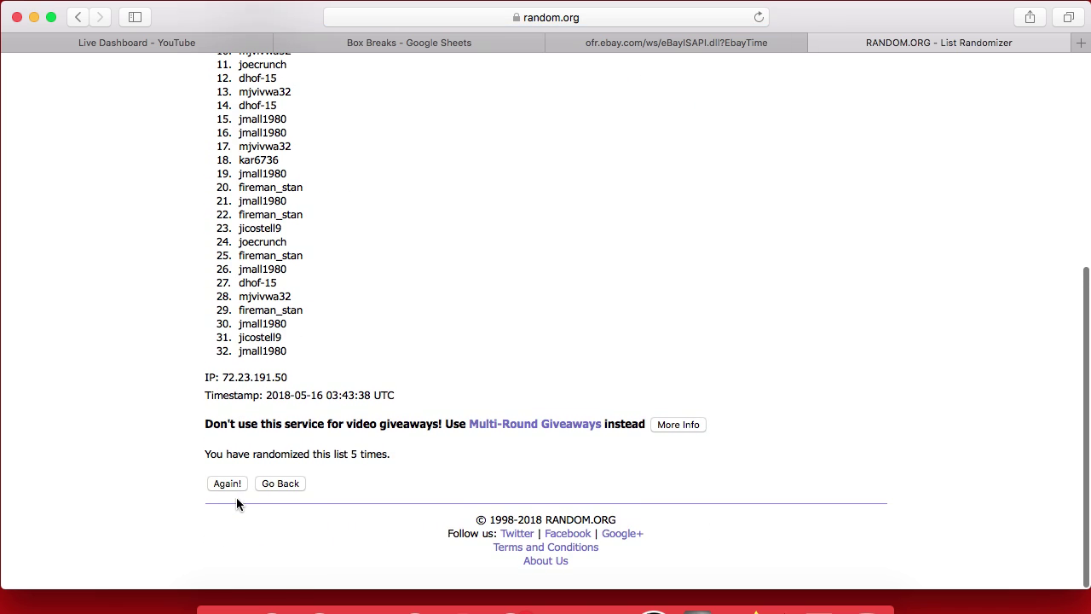
left_click(228, 484)
scroll(234, 490, "down", 10)
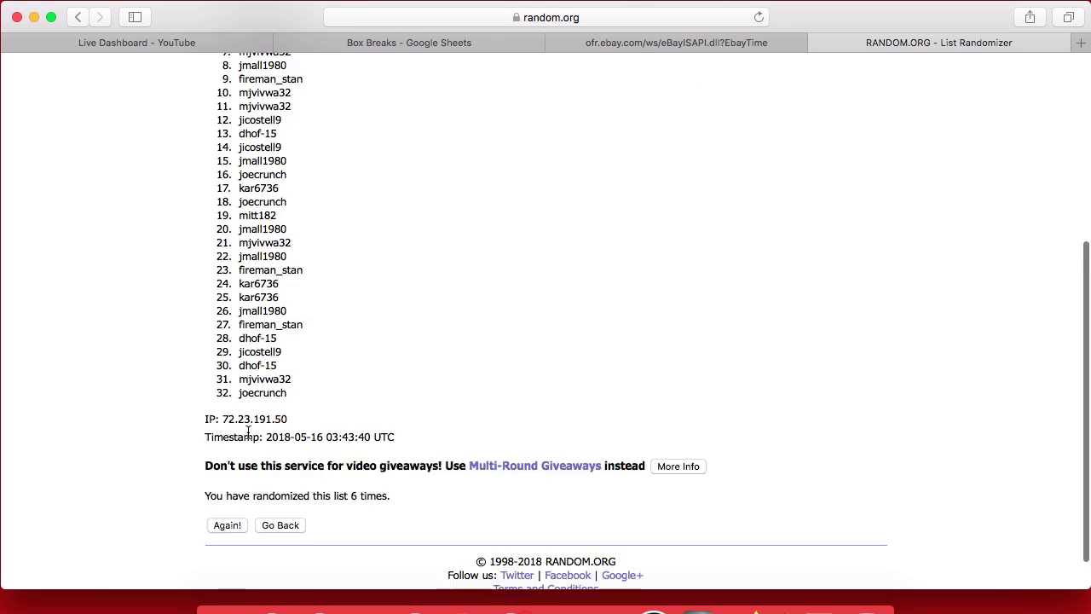
left_click(231, 484)
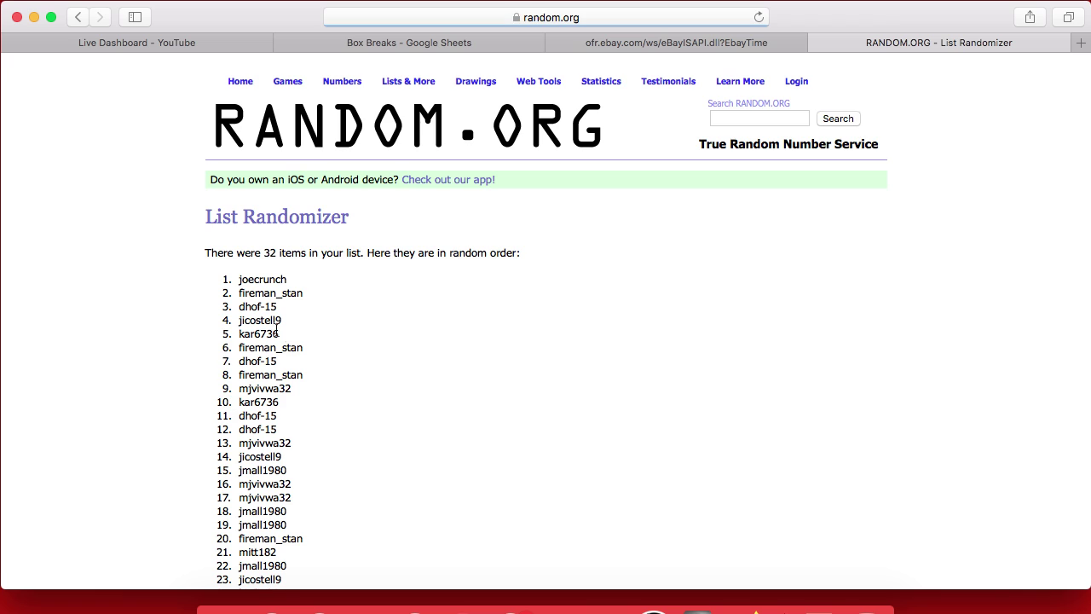
scroll(284, 333, "down", 2)
scroll(284, 333, "down", 3)
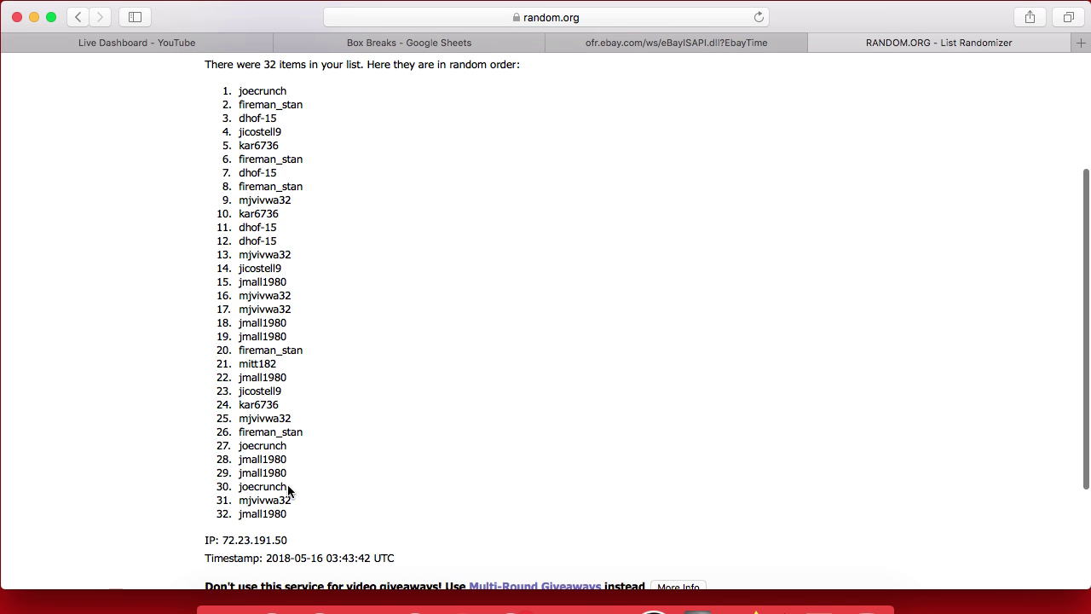
left_click_drag(294, 516, 236, 92)
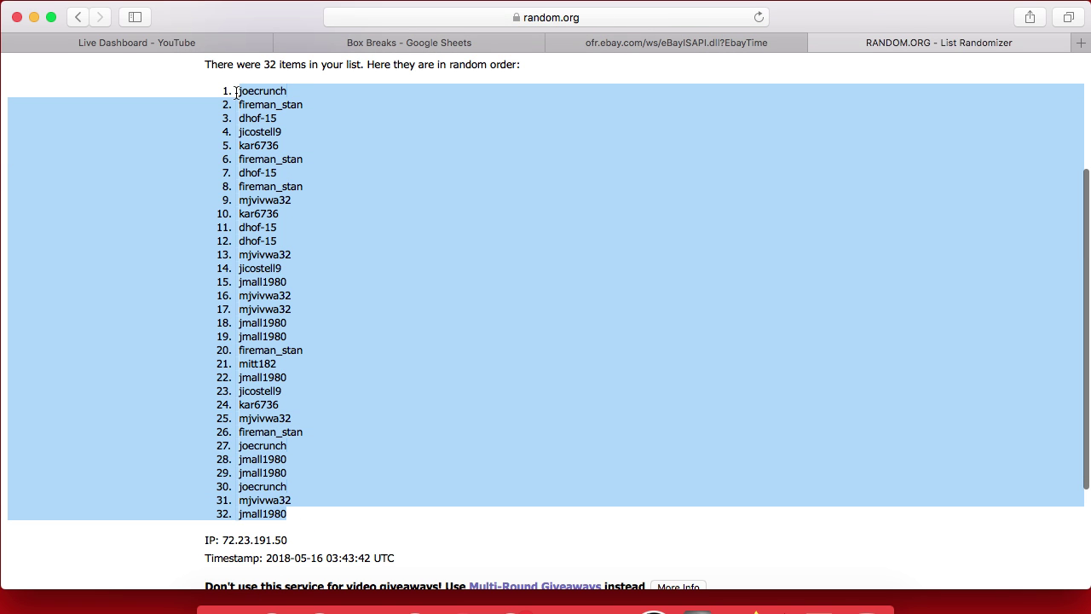
Step: Paste the randomized usernames into column B of Box Breaks, starting at B1
left_click(499, 43)
left_click(248, 189)
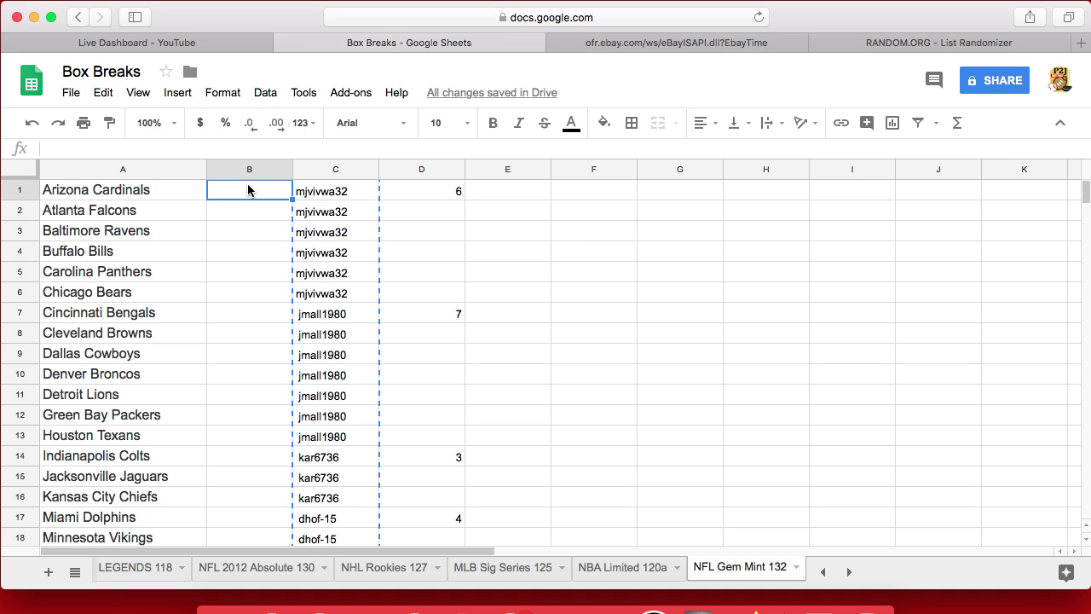
key("super+v")
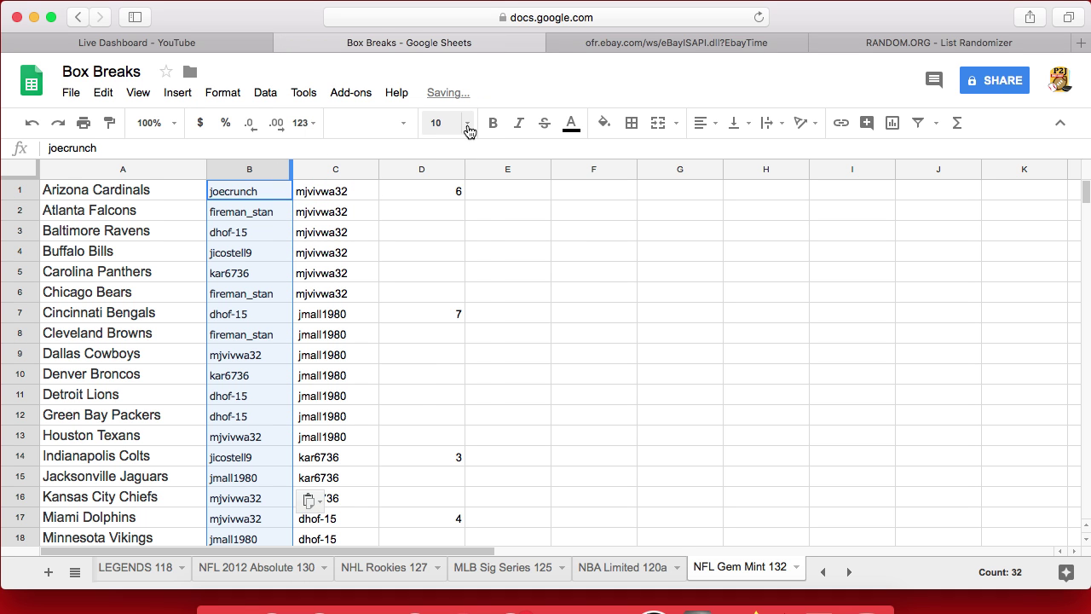
Step: Set column B's usernames to 14-point font and auto-fit the column width
left_click(468, 124)
left_click(445, 313)
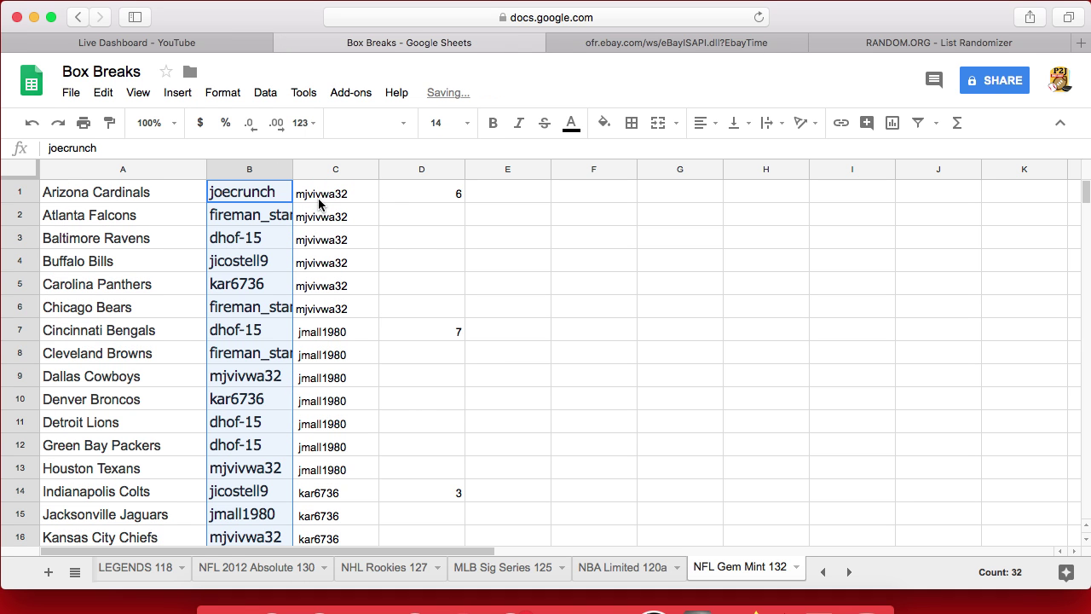
double_click(292, 167)
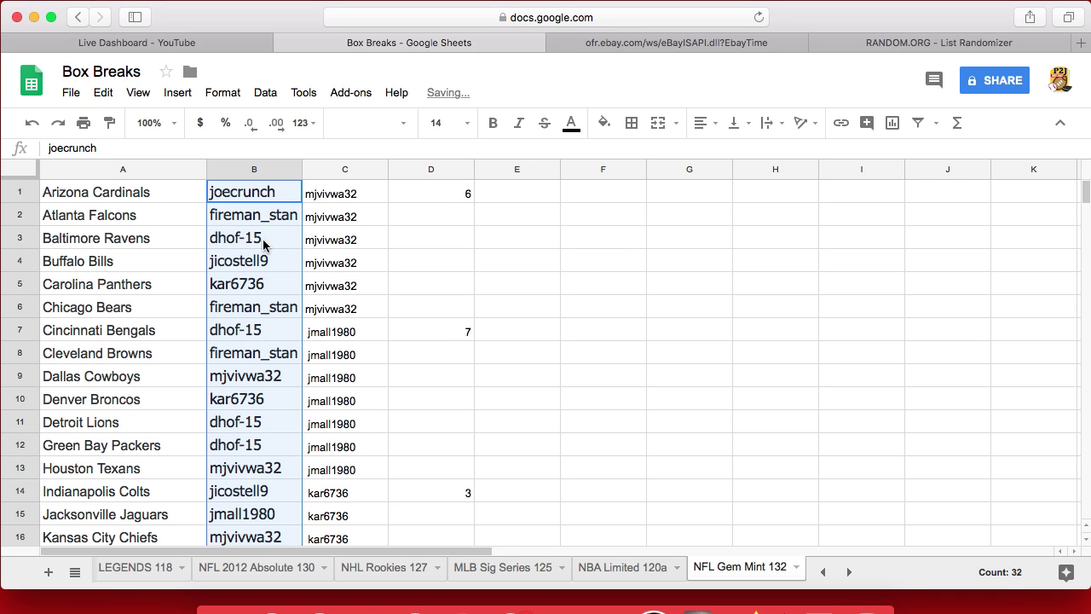
scroll(262, 239, "down", 10)
scroll(263, 244, "down", 1)
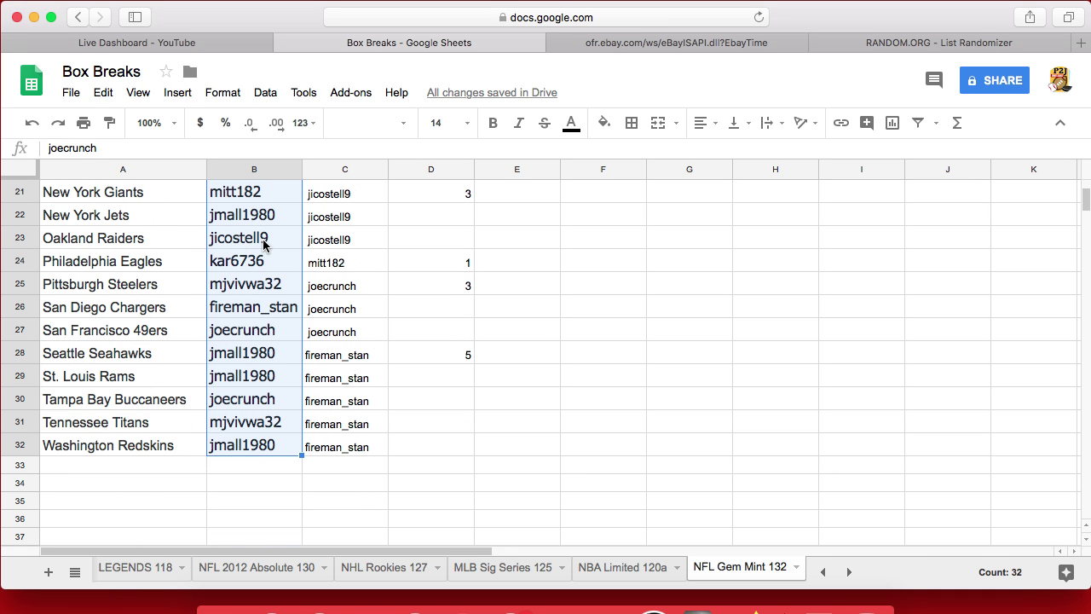
scroll(266, 302, "up", 4)
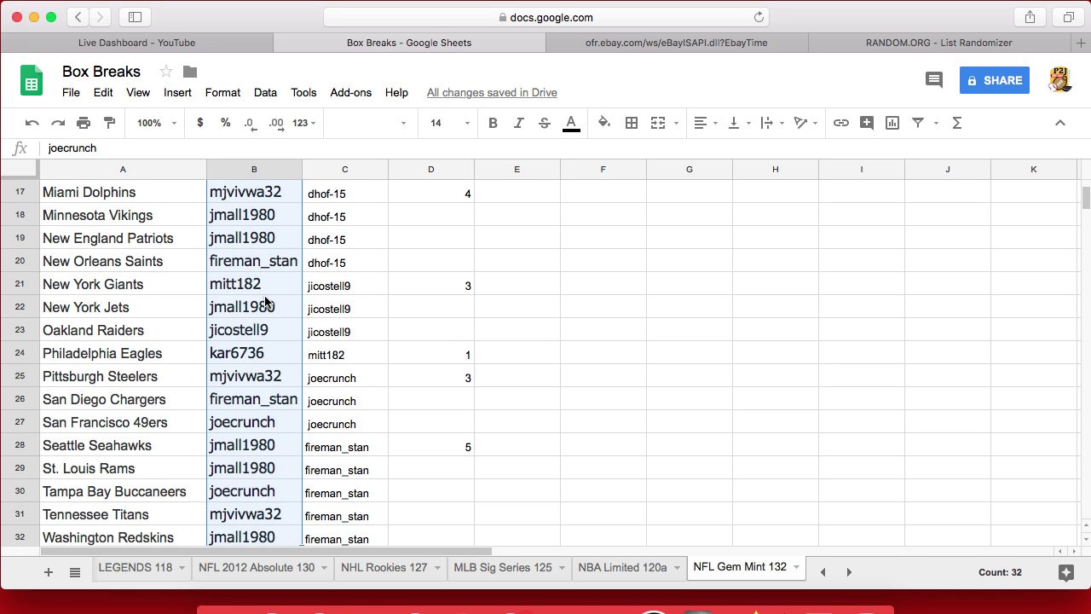
scroll(265, 302, "up", 16)
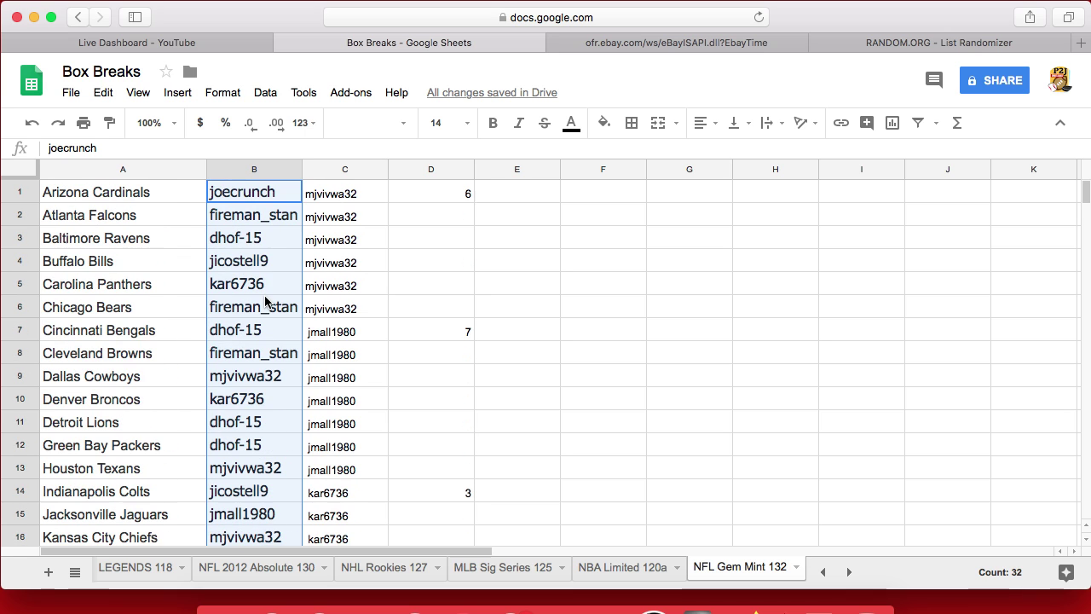
left_click(254, 216)
left_click(256, 240)
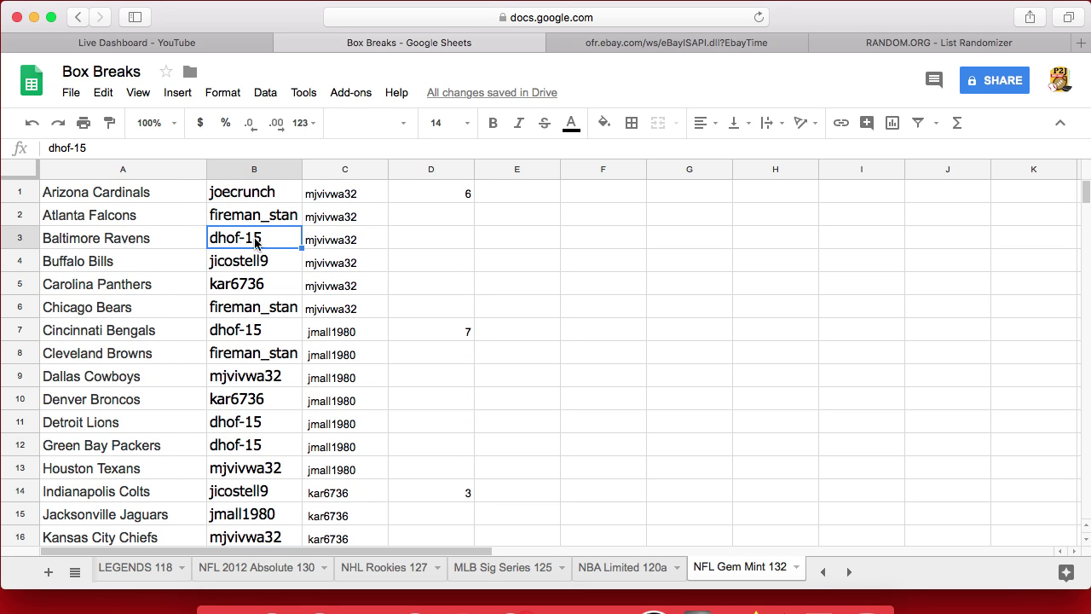
left_click(259, 263)
left_click(257, 286)
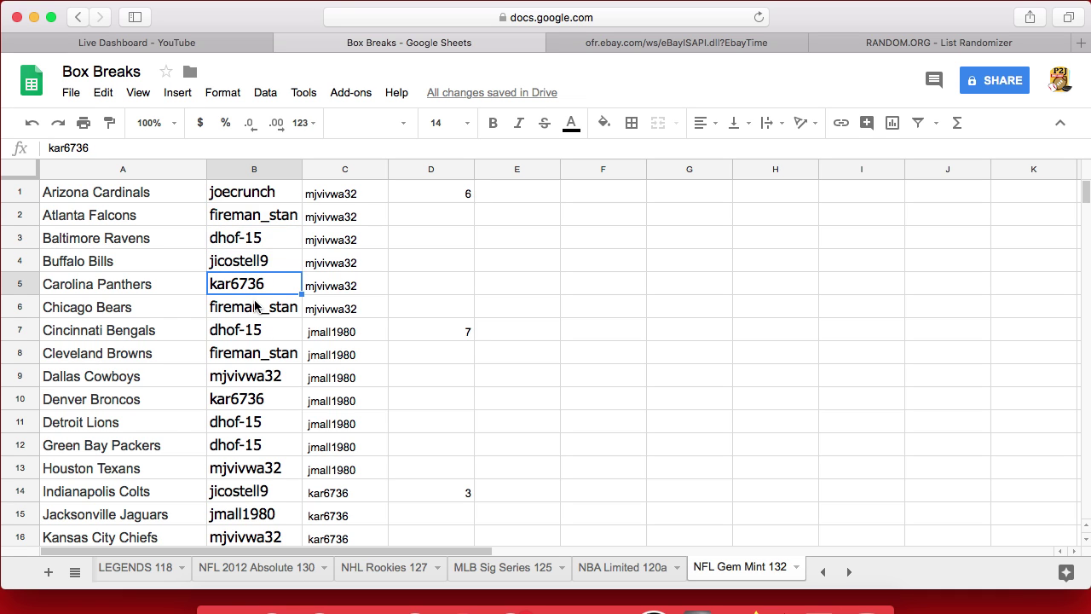
scroll(254, 307, "down", 2)
left_click(252, 263)
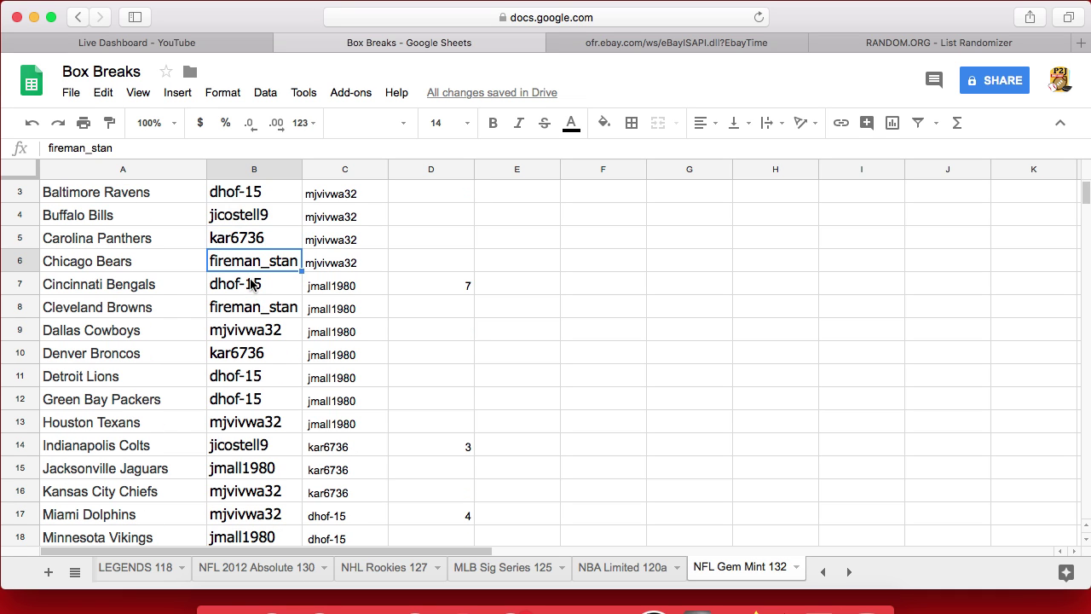
left_click(252, 285)
left_click(252, 309)
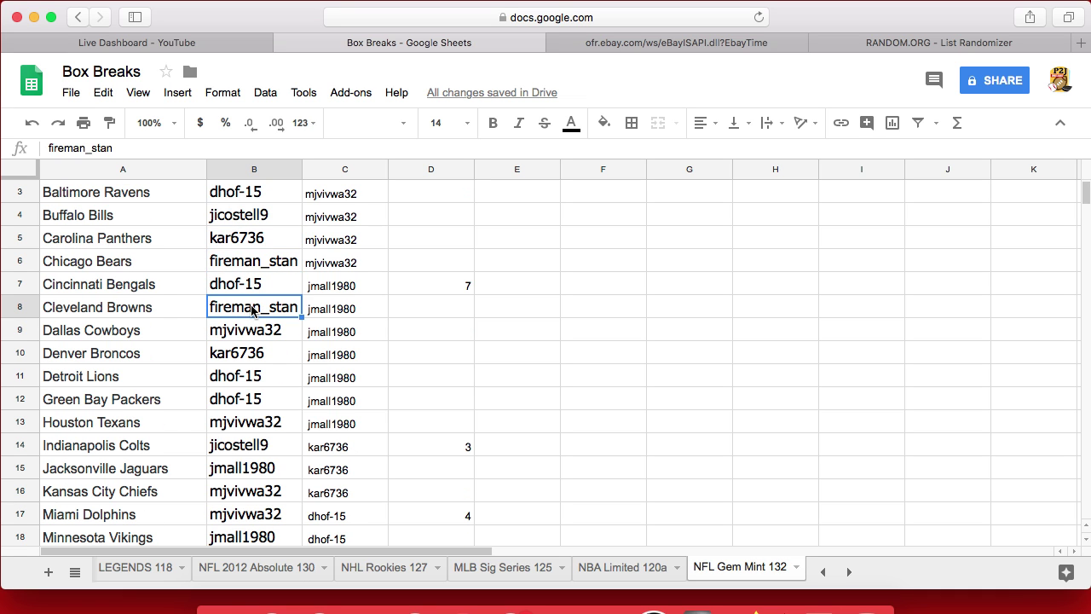
scroll(250, 313, "down", 2)
left_click(254, 288)
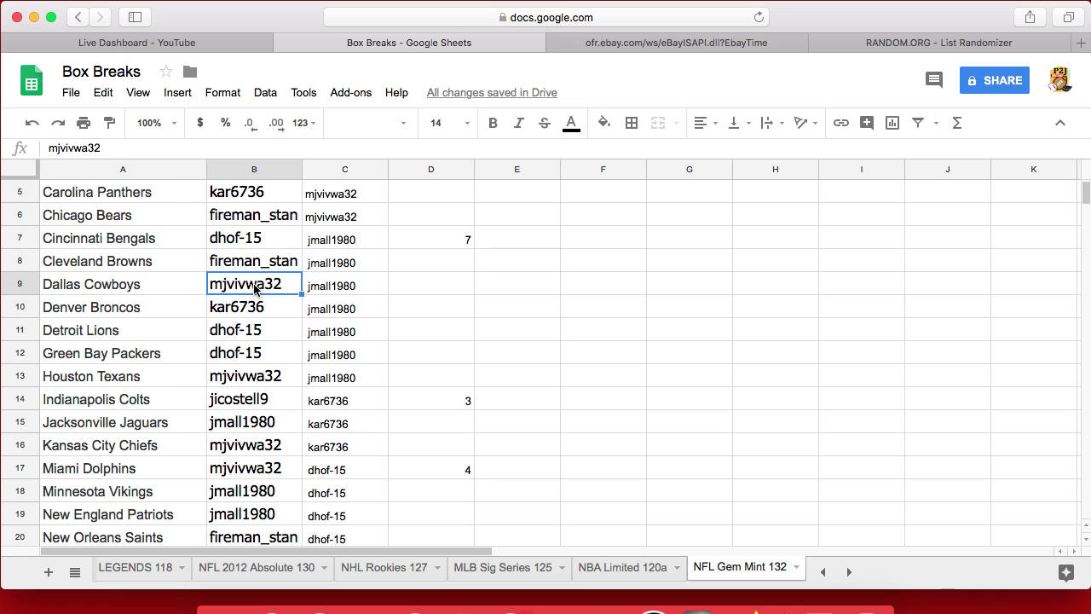
left_click(254, 304)
scroll(255, 311, "down", 3)
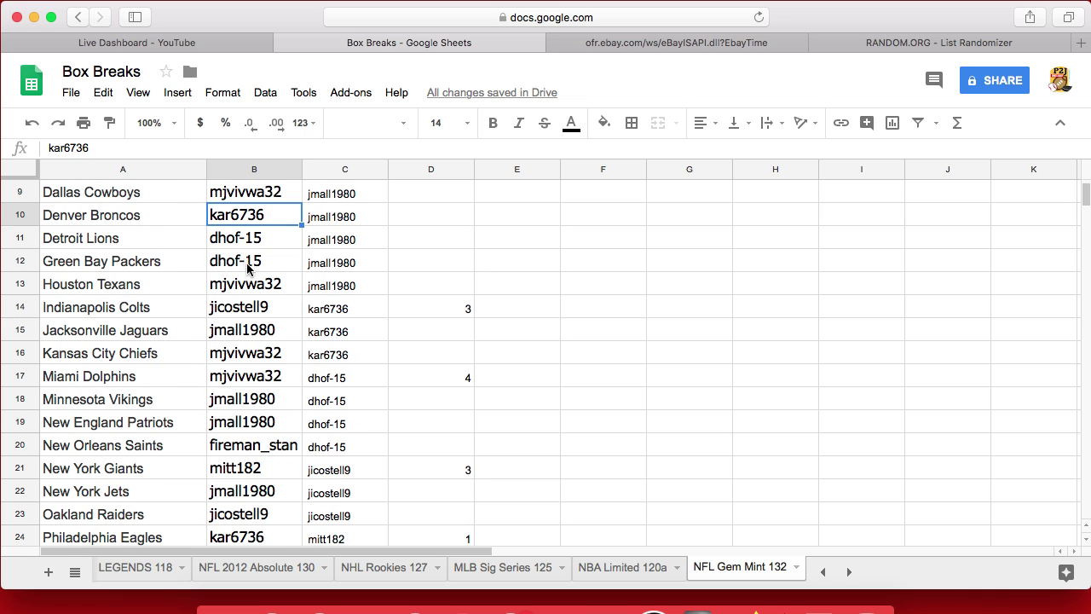
left_click(240, 240)
left_click(245, 263)
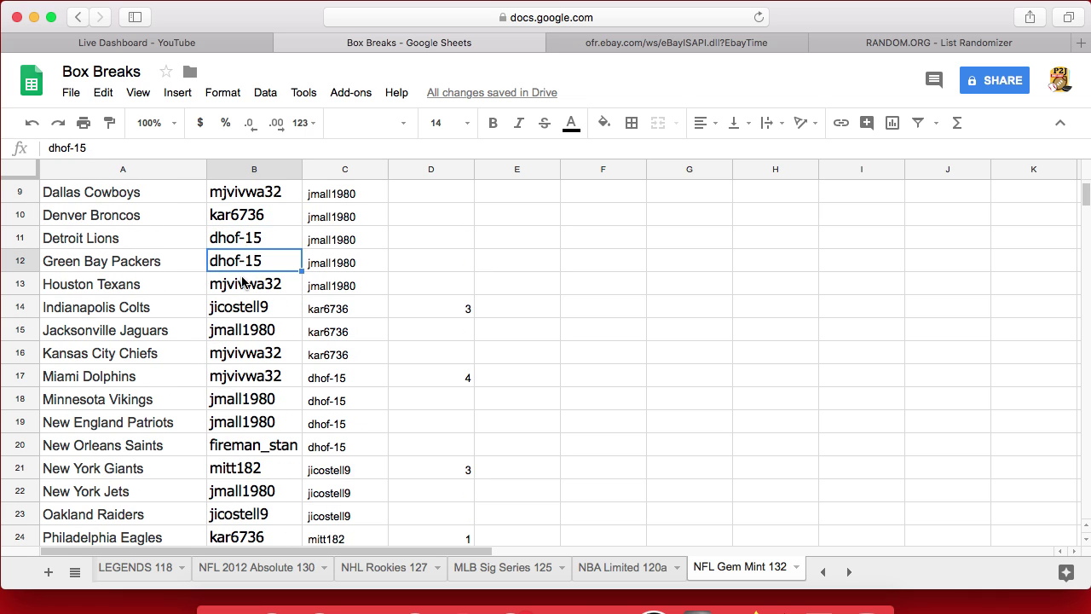
left_click(243, 287)
scroll(243, 287, "down", 3)
left_click(242, 244)
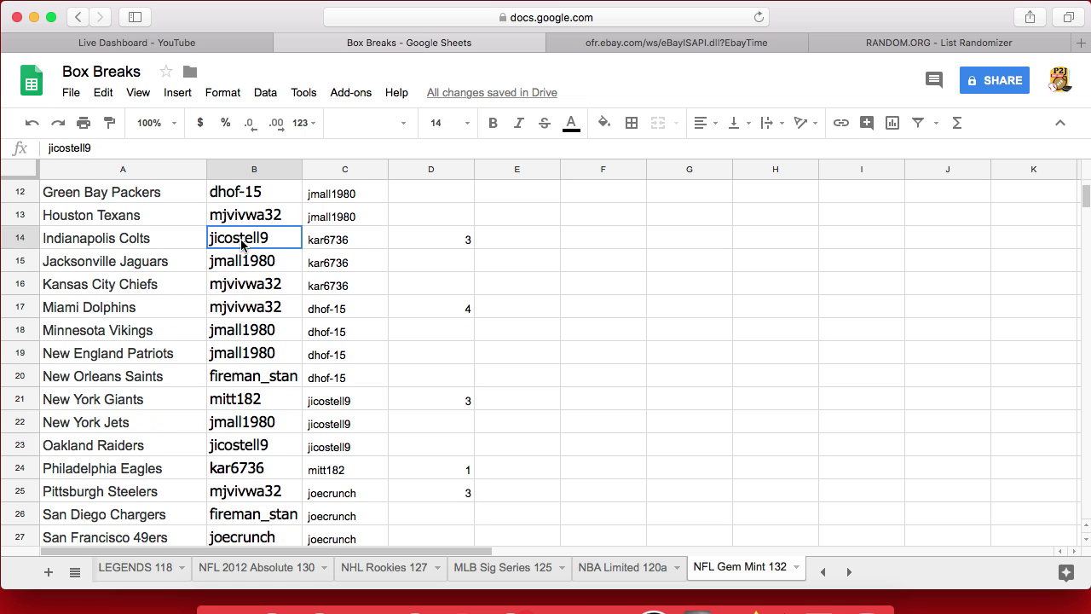
left_click(244, 266)
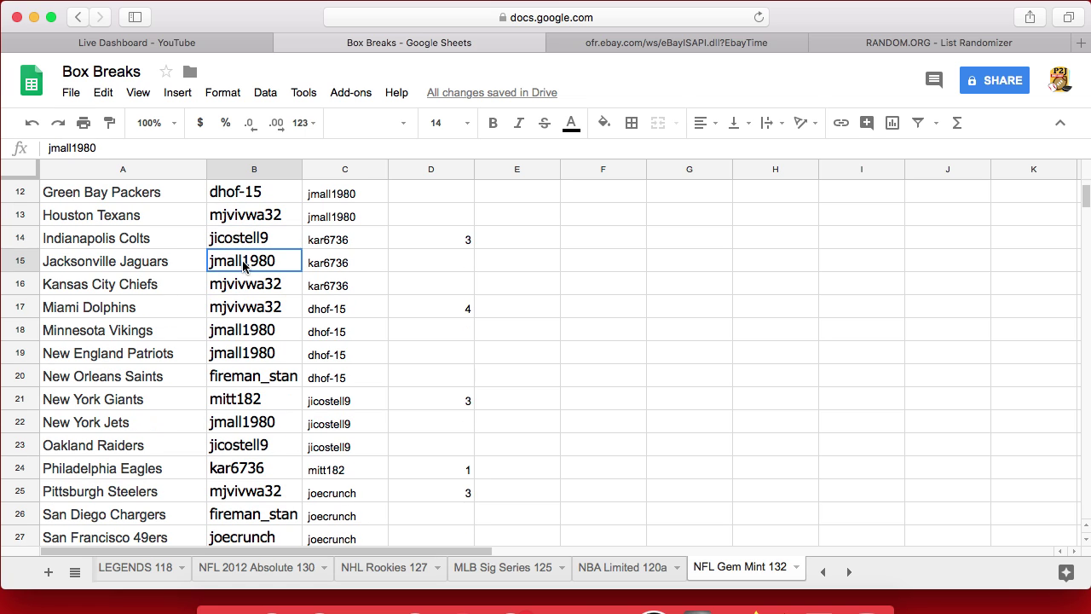
left_click(253, 289)
scroll(253, 285, "down", 3)
left_click(248, 242)
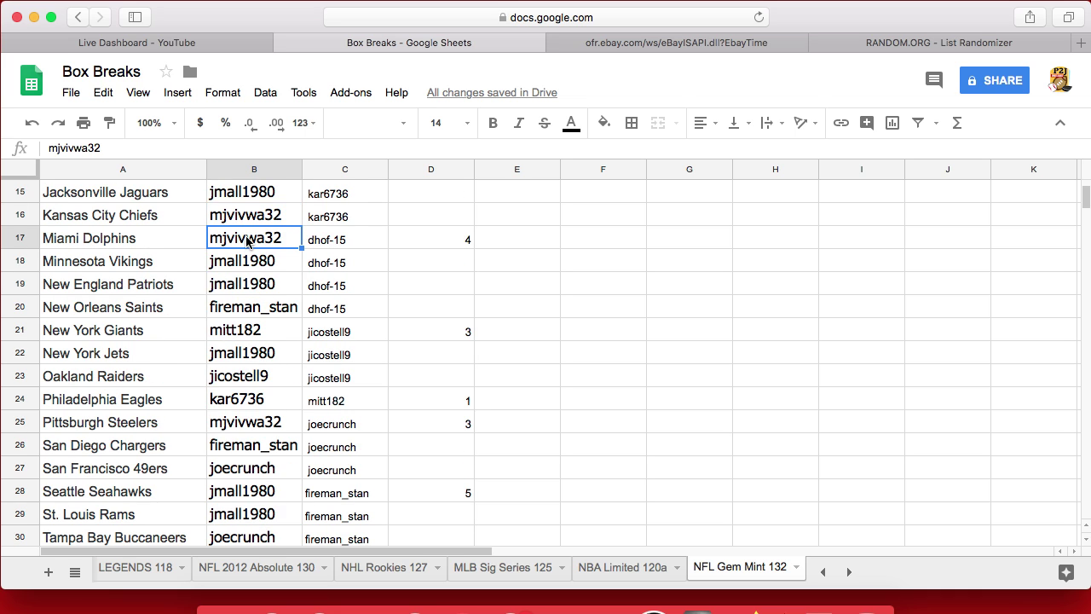
scroll(248, 243, "down", 2)
left_click(241, 218)
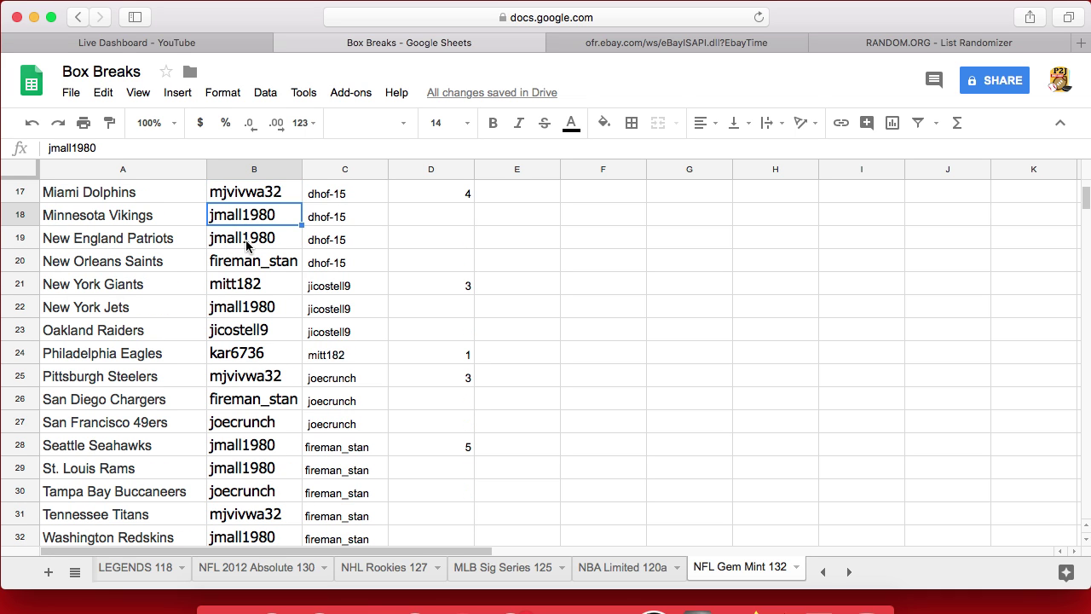
left_click(249, 241)
left_click(249, 267)
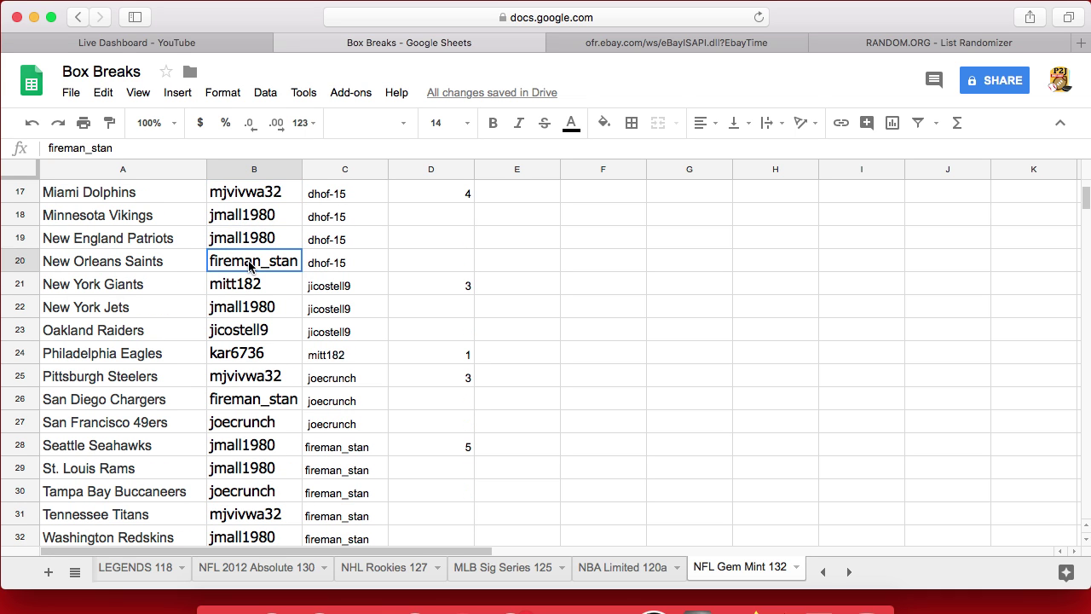
left_click(251, 287)
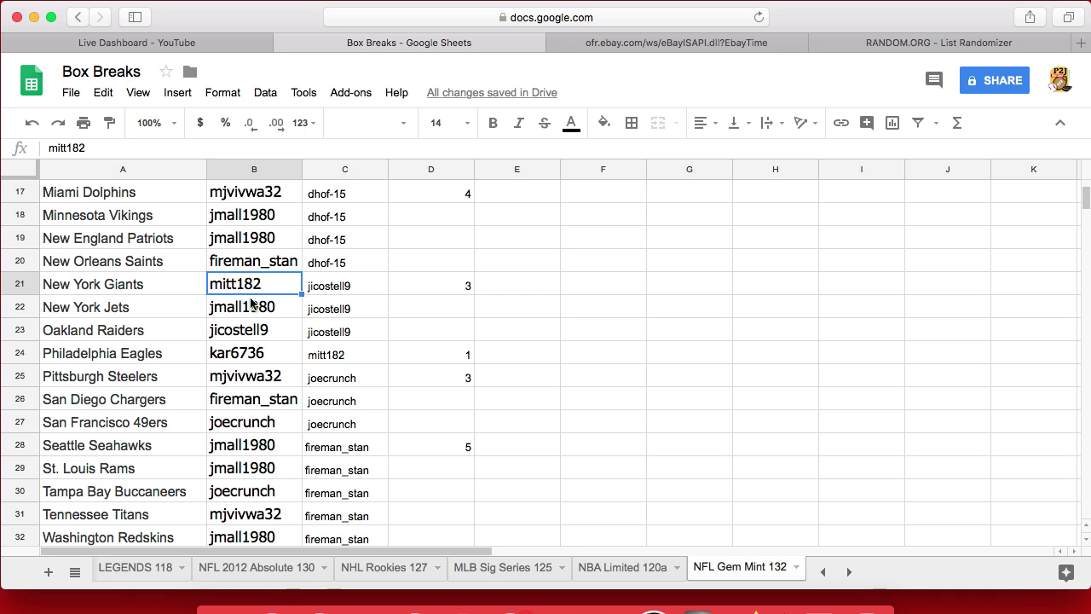
scroll(251, 312, "down", 1)
left_click(246, 292)
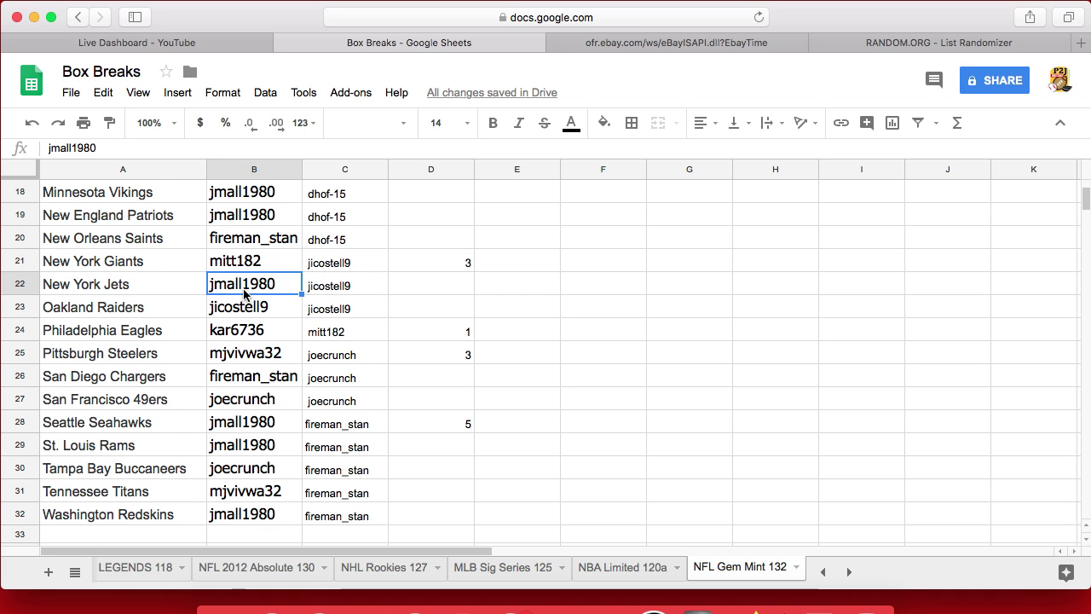
left_click(245, 316)
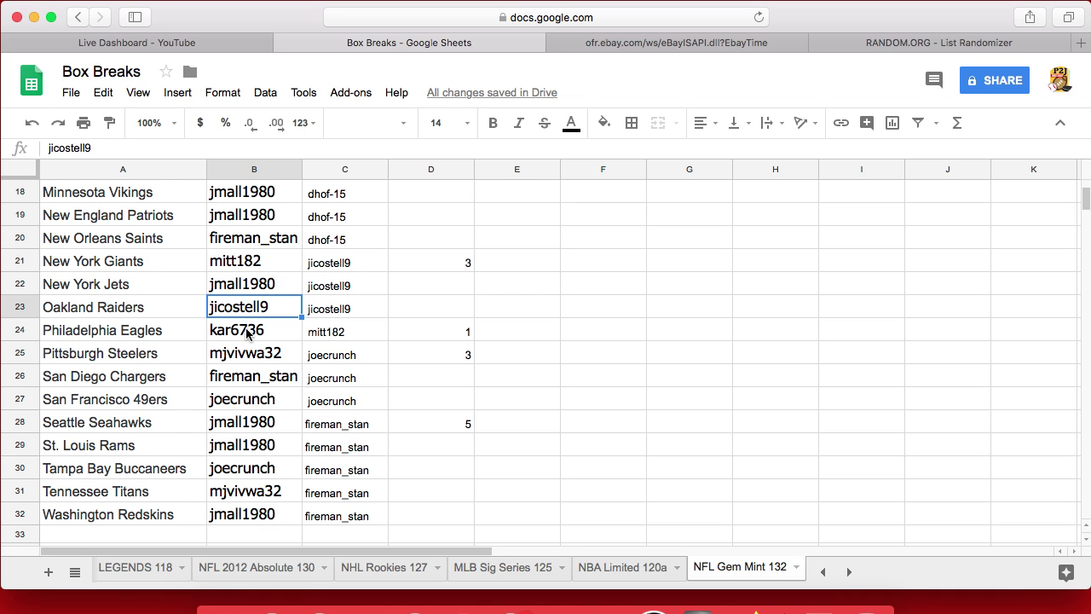
left_click(247, 333)
left_click(248, 358)
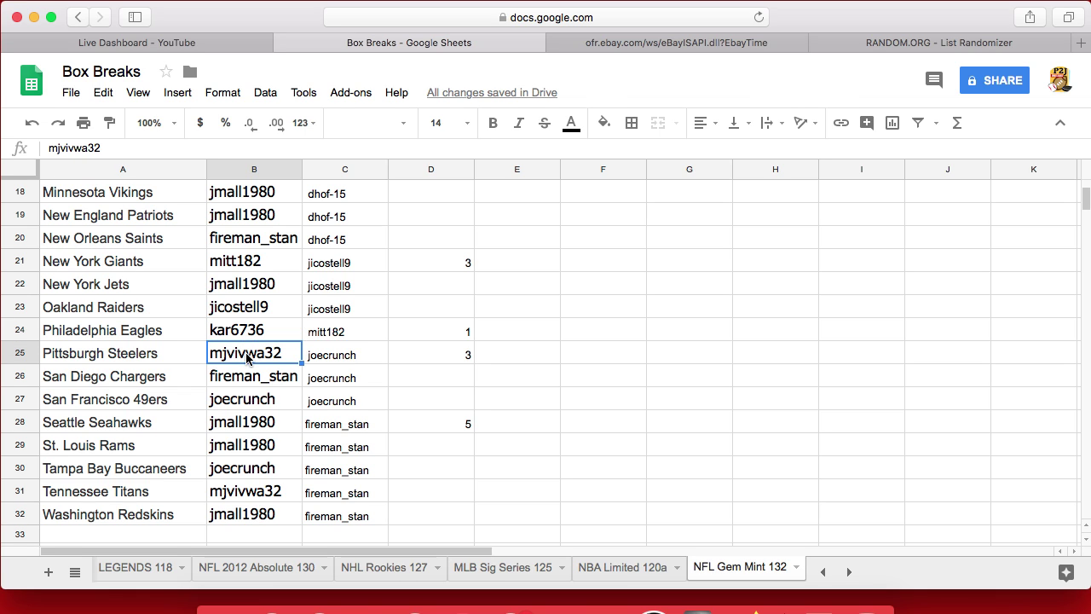
left_click(251, 377)
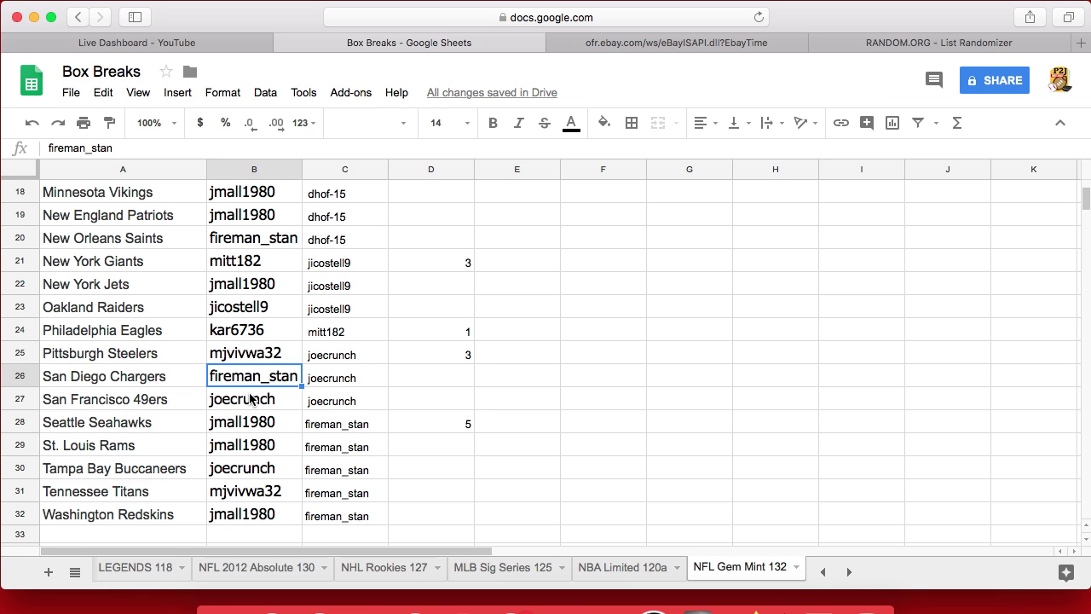
left_click(251, 399)
left_click(254, 422)
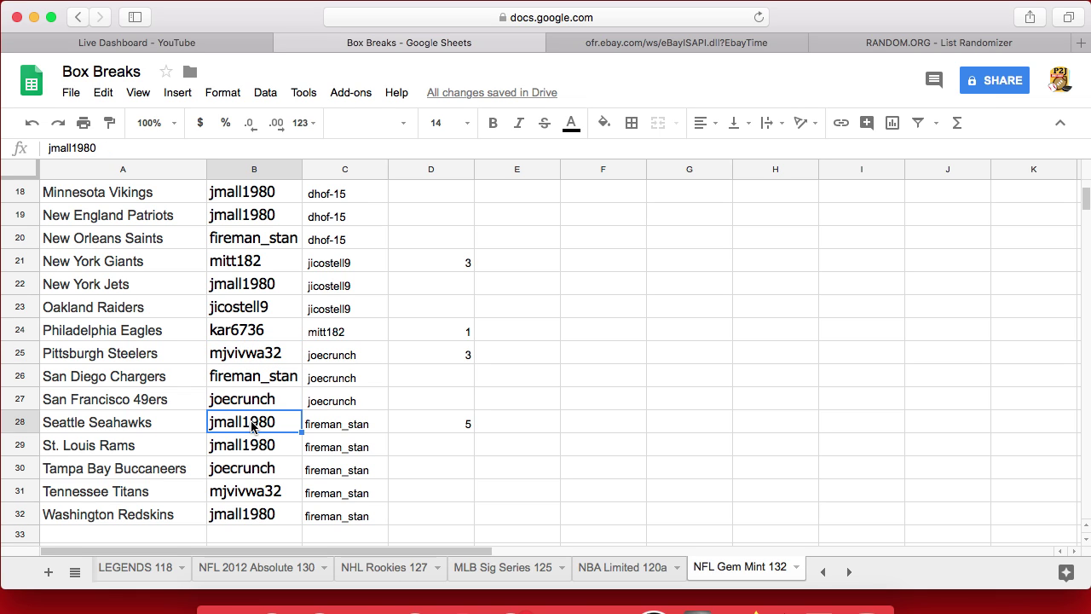
left_click(249, 451)
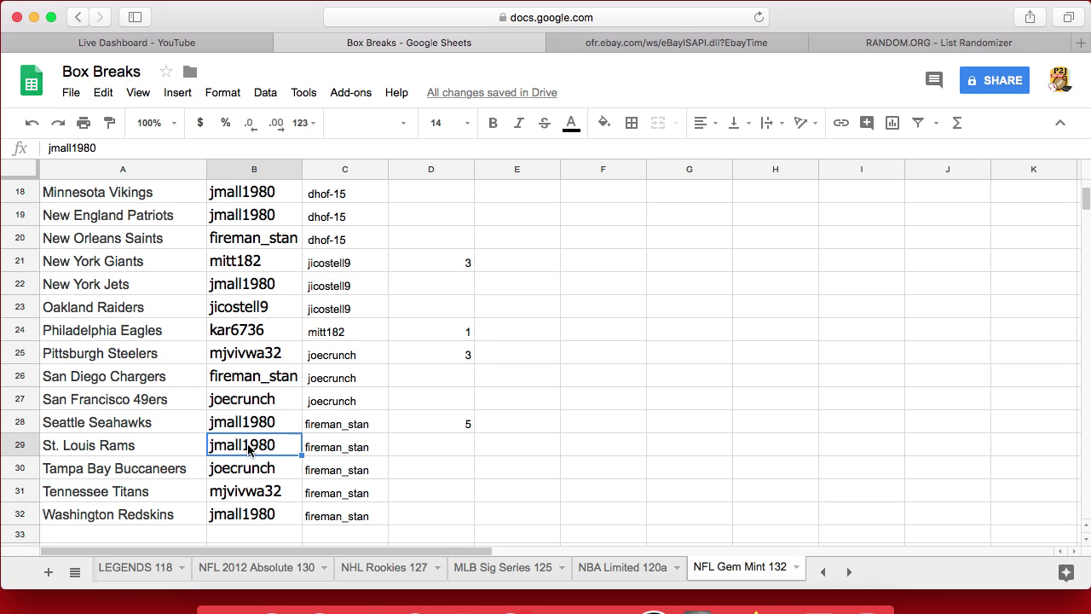
left_click(251, 470)
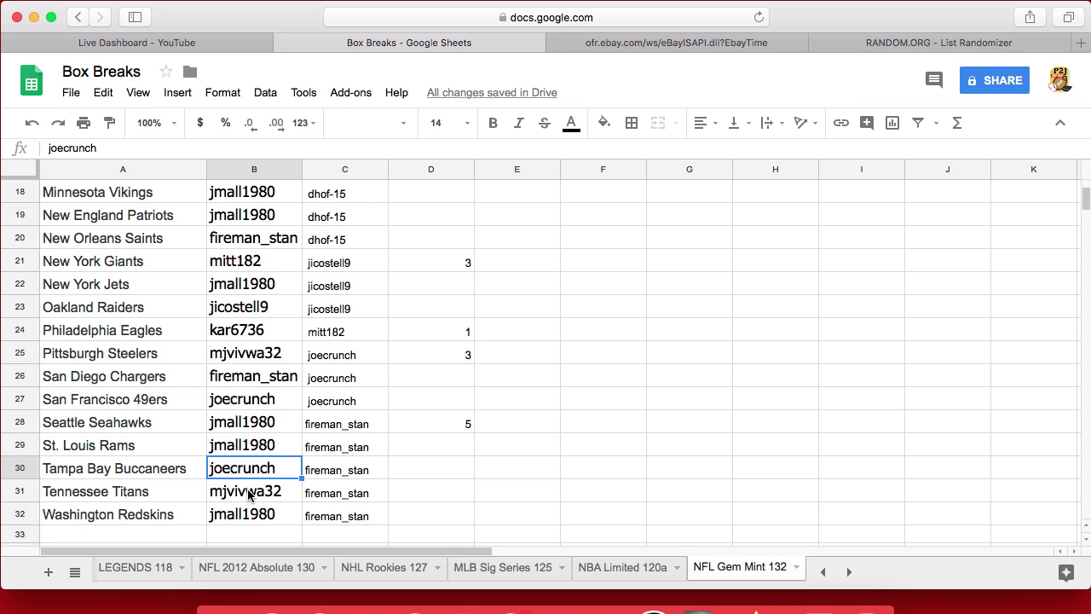
left_click(251, 491)
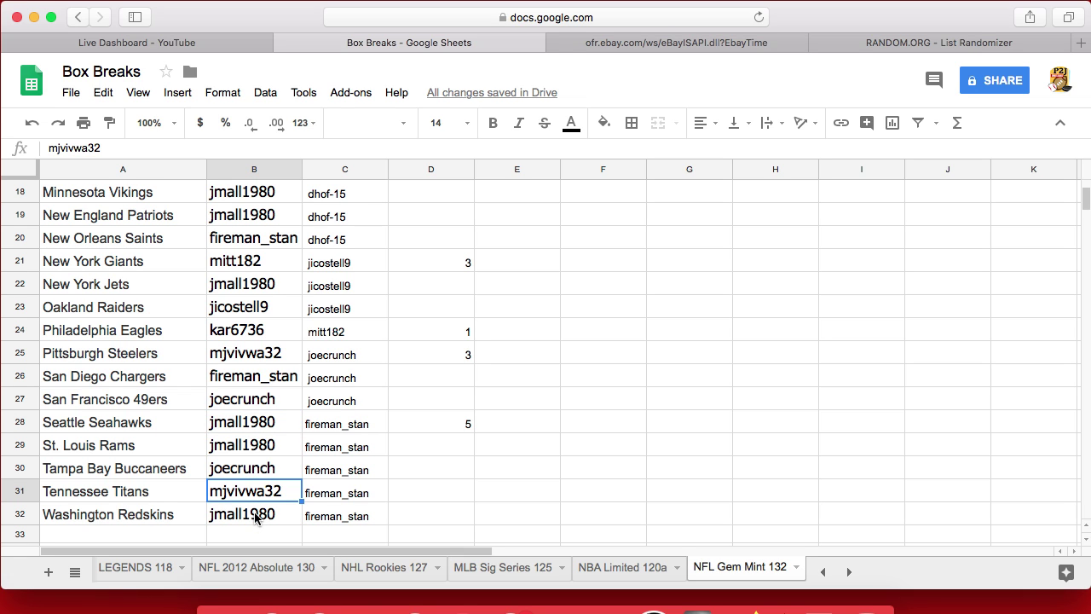
left_click(256, 515)
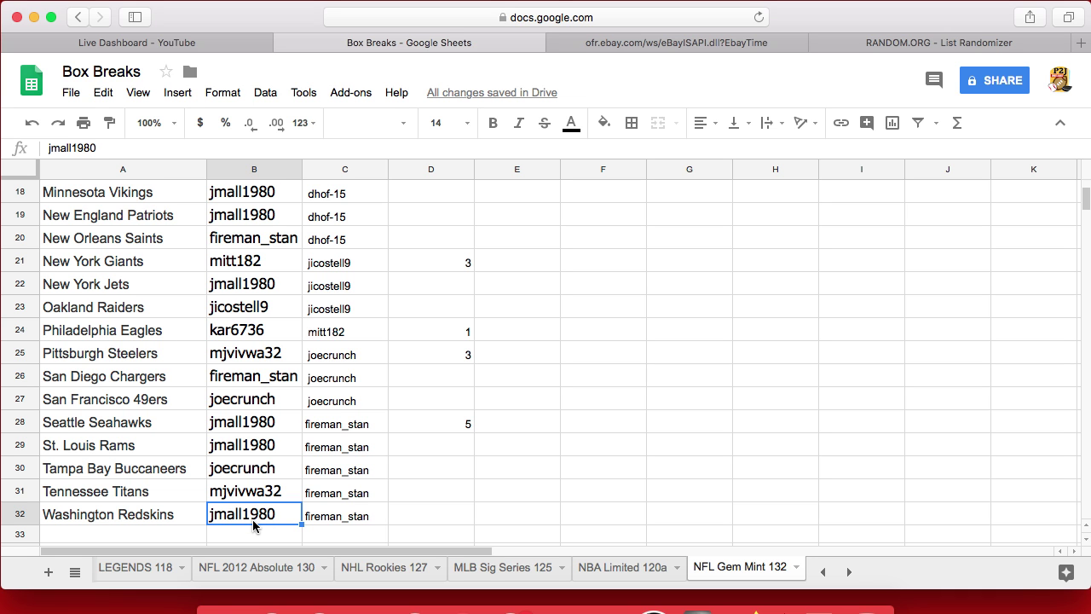
scroll(253, 524, "up", 10)
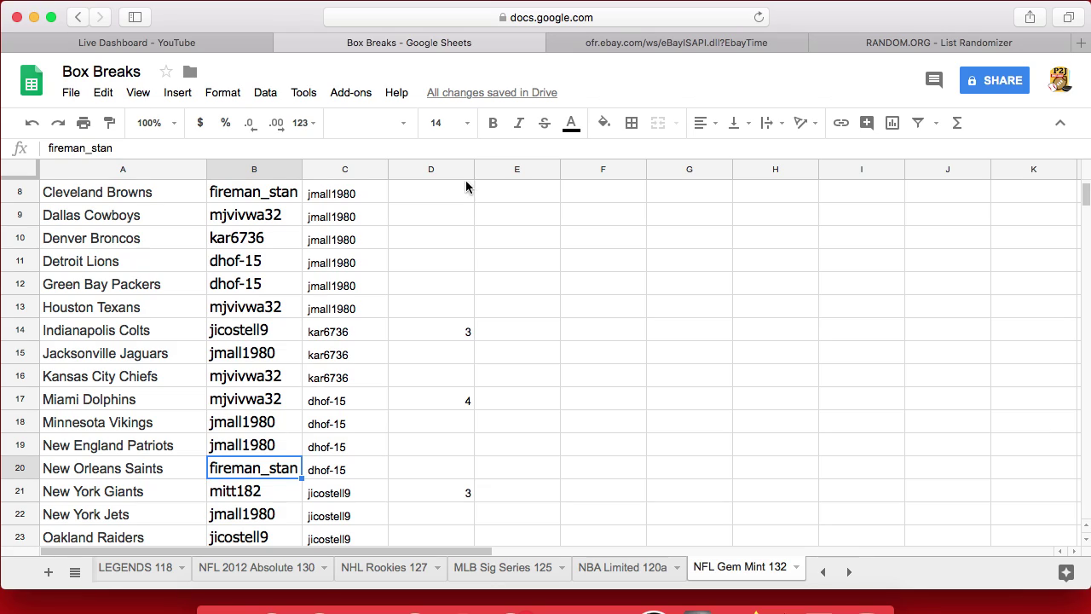
Step: Bring the OBS window in front of the Box Breaks spreadsheet
left_click(678, 598)
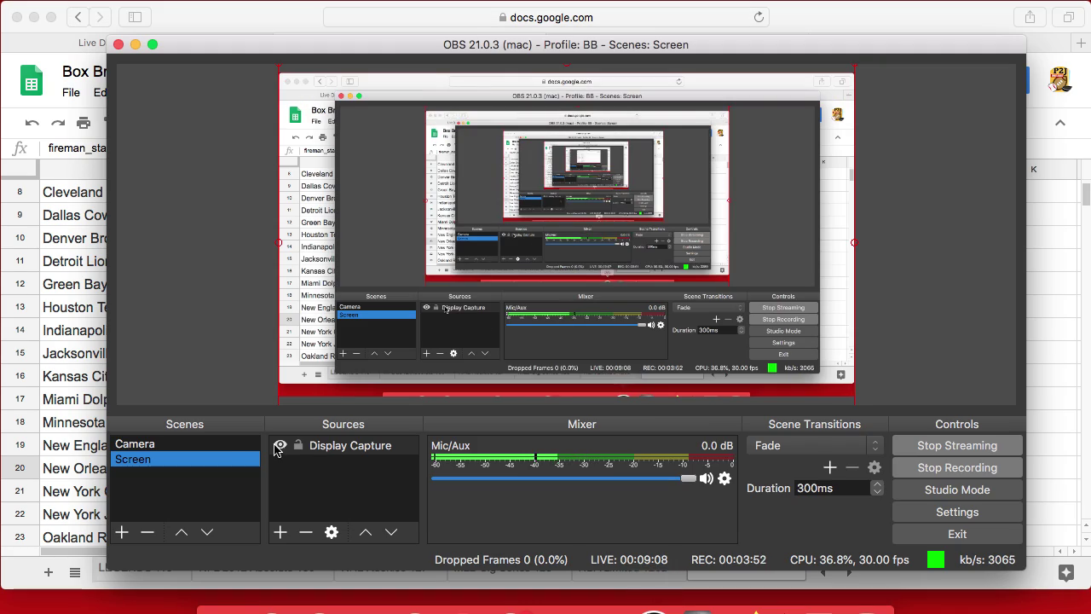